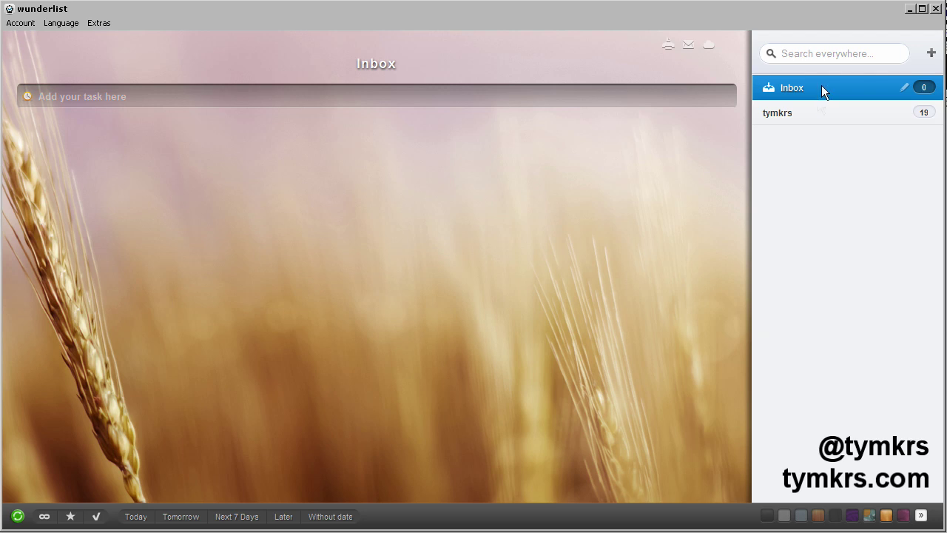
# Add a new list, keeping the default name 'New List'.
pyautogui.click(932, 58)
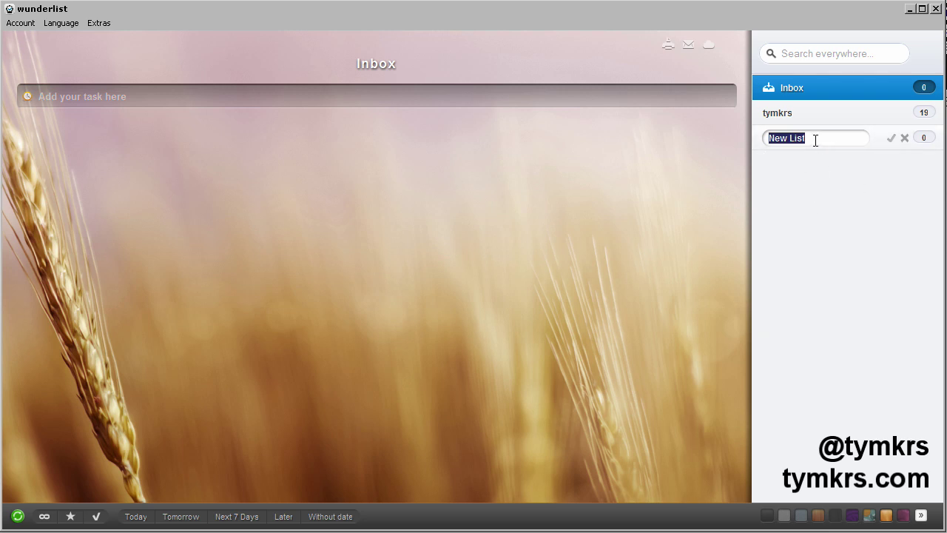
pyautogui.press('Return')
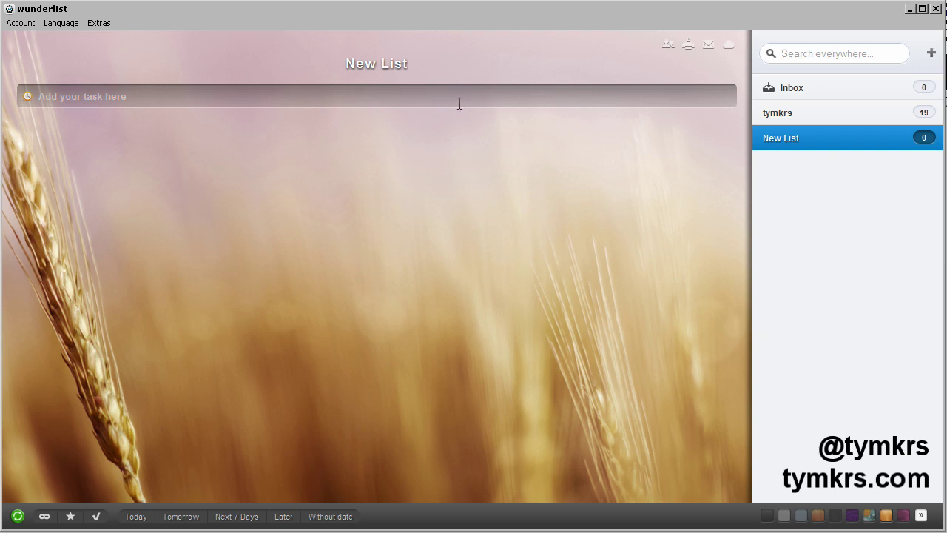
# Add a 'Stuff to do' task to New List and type a second 'Stuff to do' entry.
pyautogui.click(452, 97)
pyautogui.write('Stuff to do')
pyautogui.press('Return')
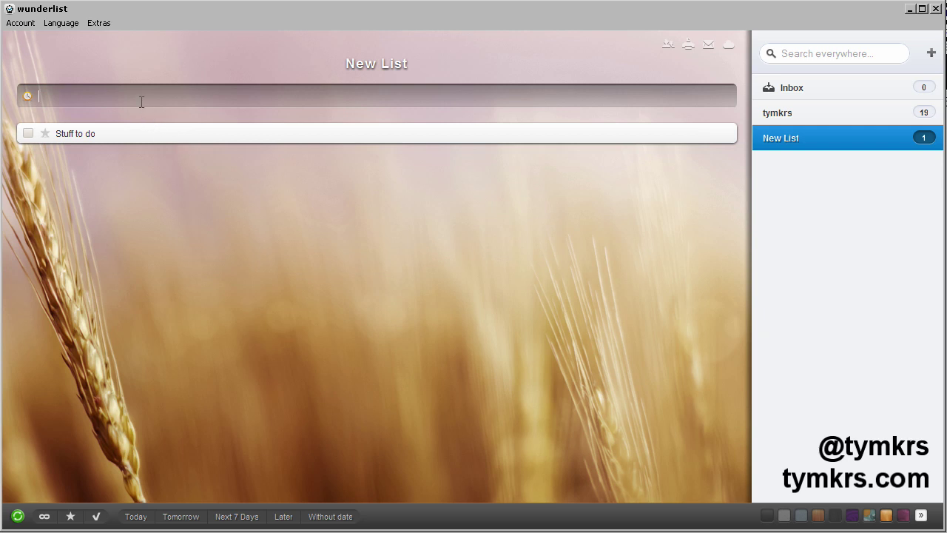
pyautogui.write('Stuff to do')
# Give the pending 'Stuff to do' entry a Today due date and add it.
pyautogui.click(27, 97)
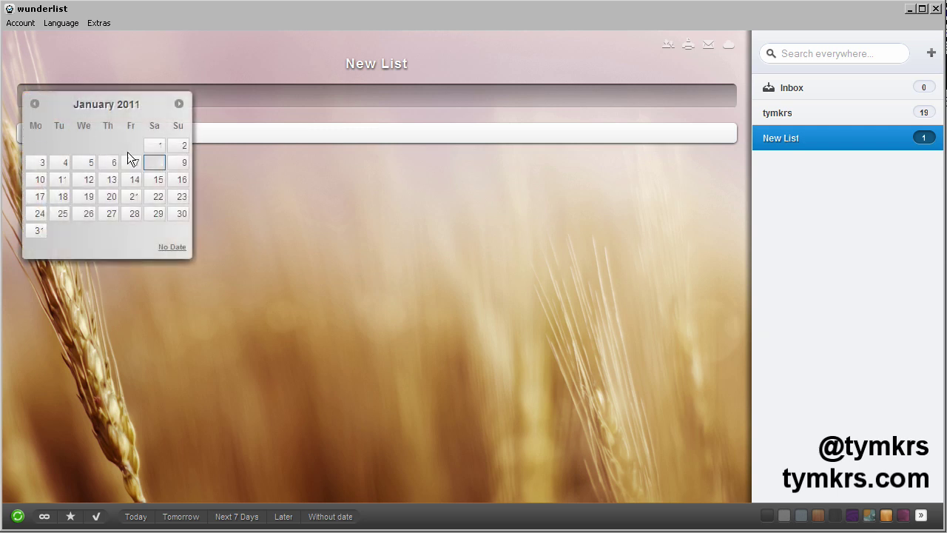
pyautogui.click(157, 166)
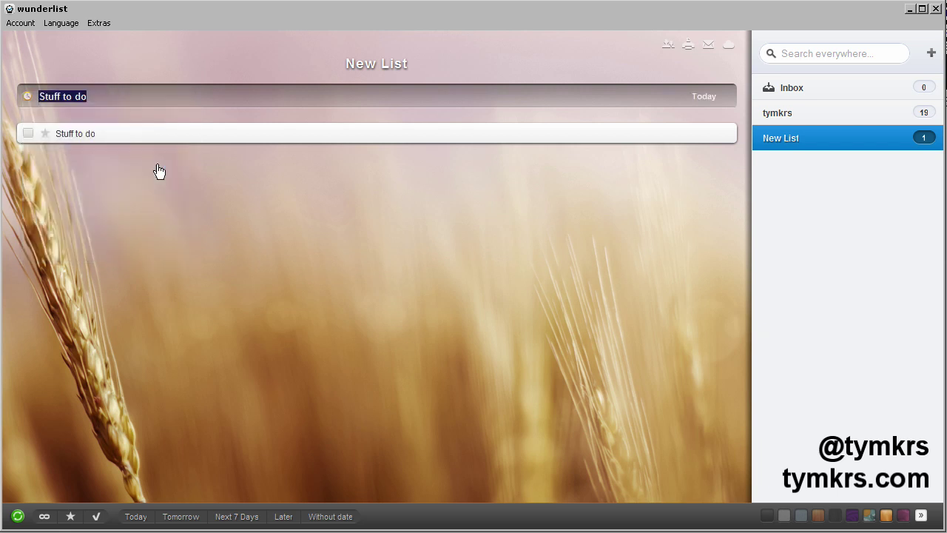
pyautogui.click(150, 104)
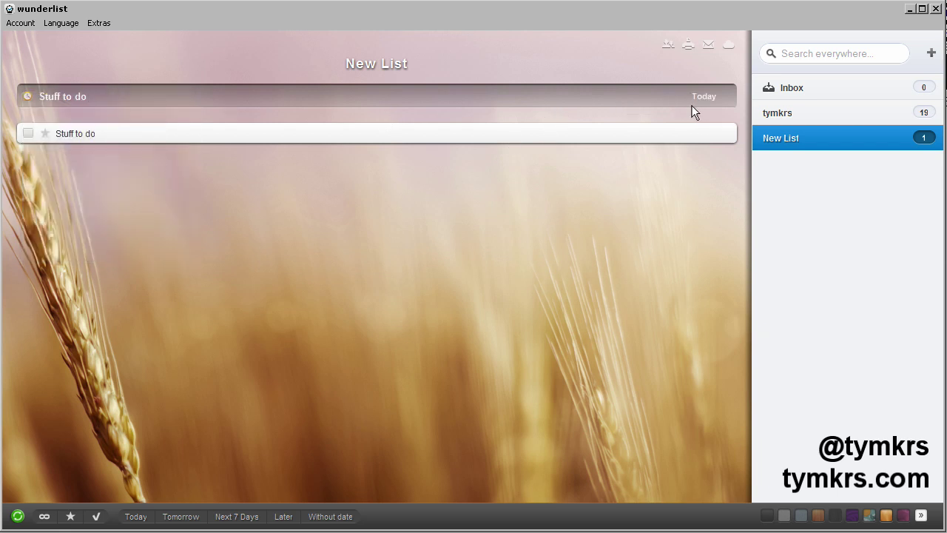
pyautogui.press('Return')
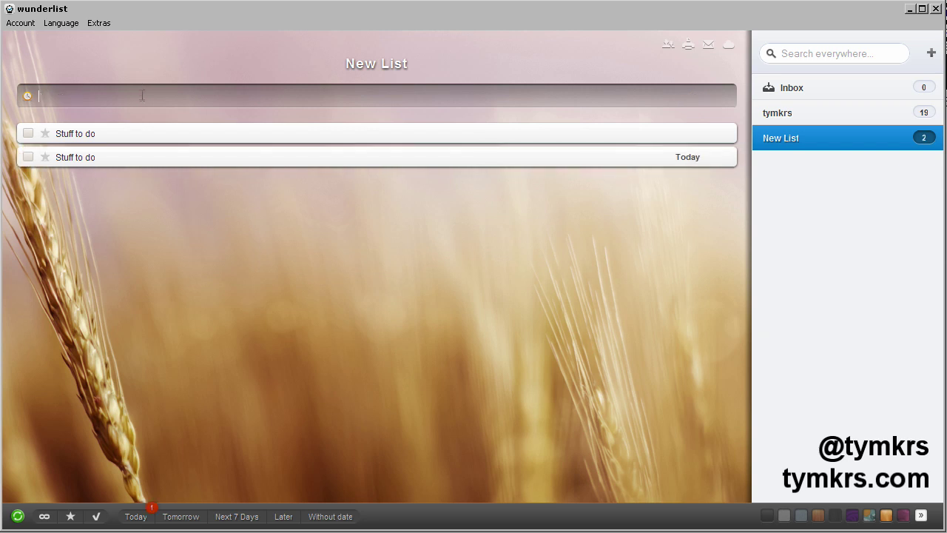
# Add another 'Stuff to do' task due Tomorrow.
pyautogui.write('Stuff to do')
pyautogui.click(28, 97)
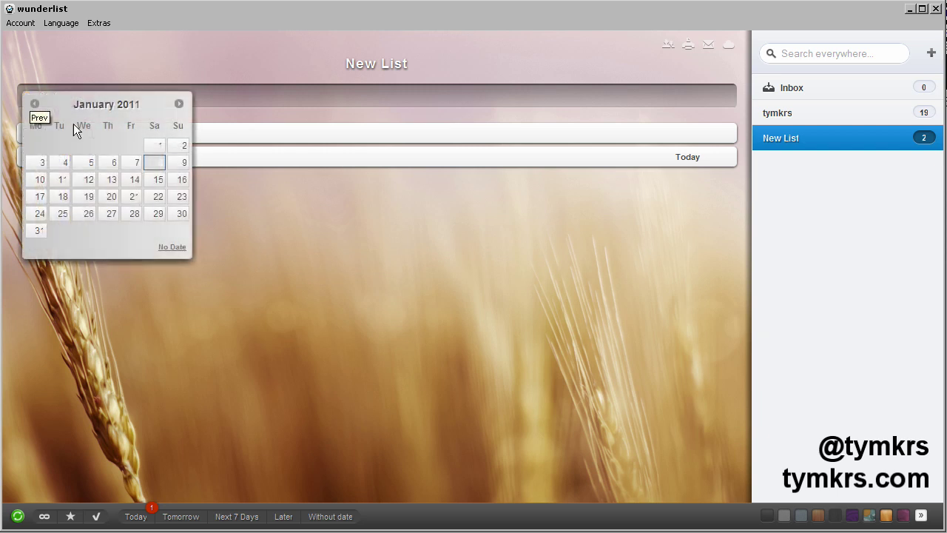
pyautogui.click(175, 162)
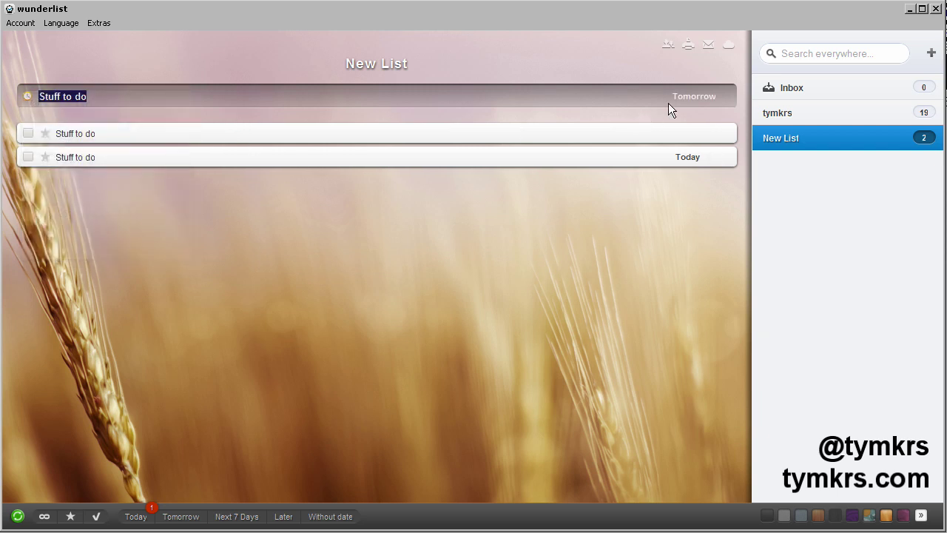
pyautogui.click(307, 105)
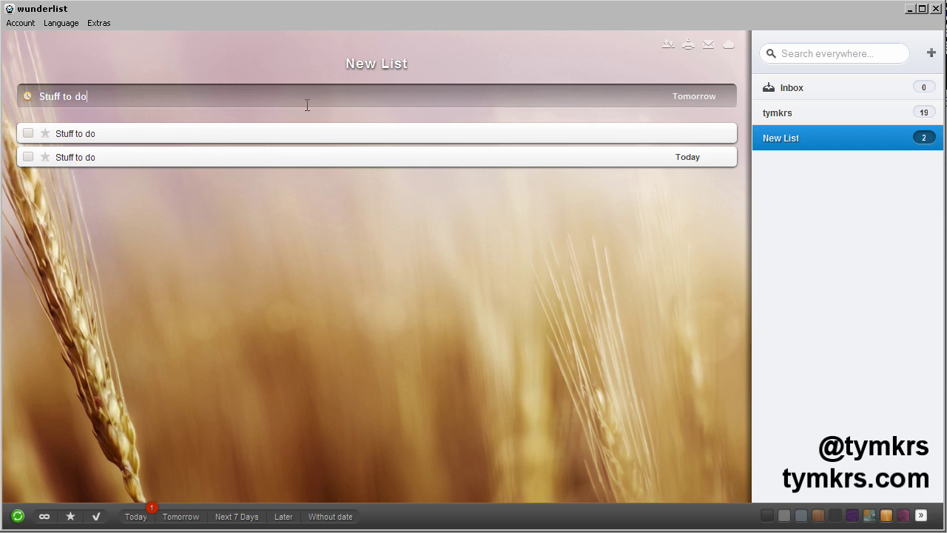
pyautogui.press('Return')
# Add a fourth 'Stuff to do' task due 14/01/2011.
pyautogui.write('Stuff to do ne')
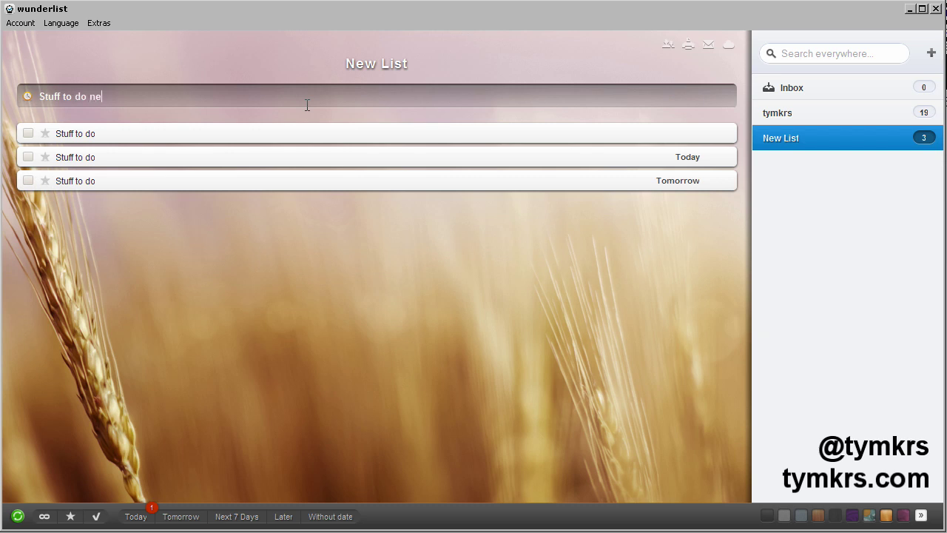
pyautogui.write('xt wee')
pyautogui.press('BackSpace')
pyautogui.press('BackSpace')
pyautogui.press('BackSpace')
pyautogui.press('BackSpace')
pyautogui.press('BackSpace')
pyautogui.press('BackSpace')
pyautogui.press('BackSpace')
pyautogui.press('BackSpace')
pyautogui.press('BackSpace')
pyautogui.click(28, 96)
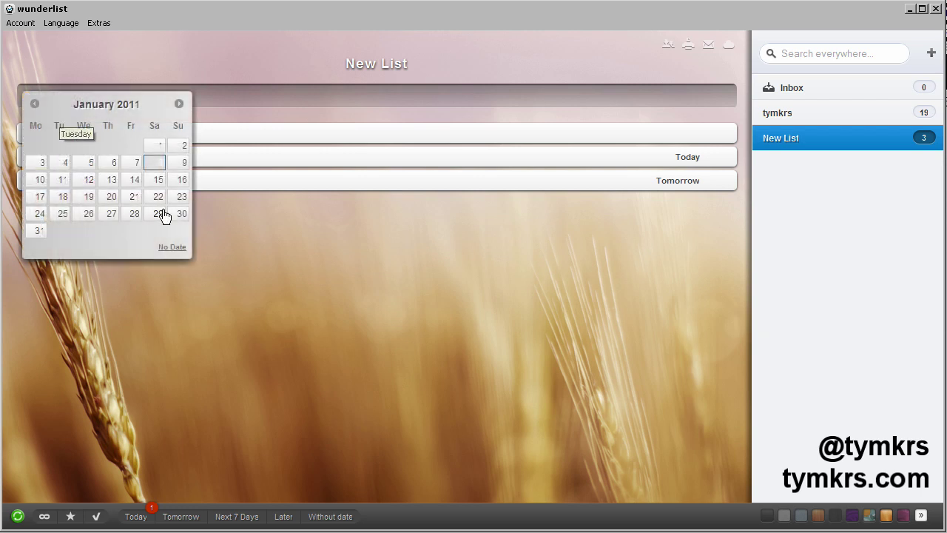
pyautogui.click(134, 179)
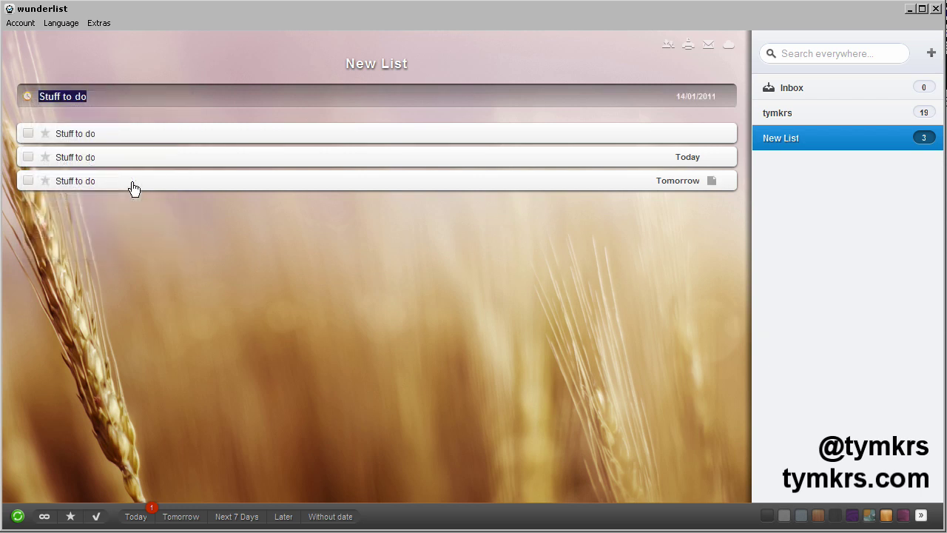
pyautogui.click(158, 101)
pyautogui.press('Return')
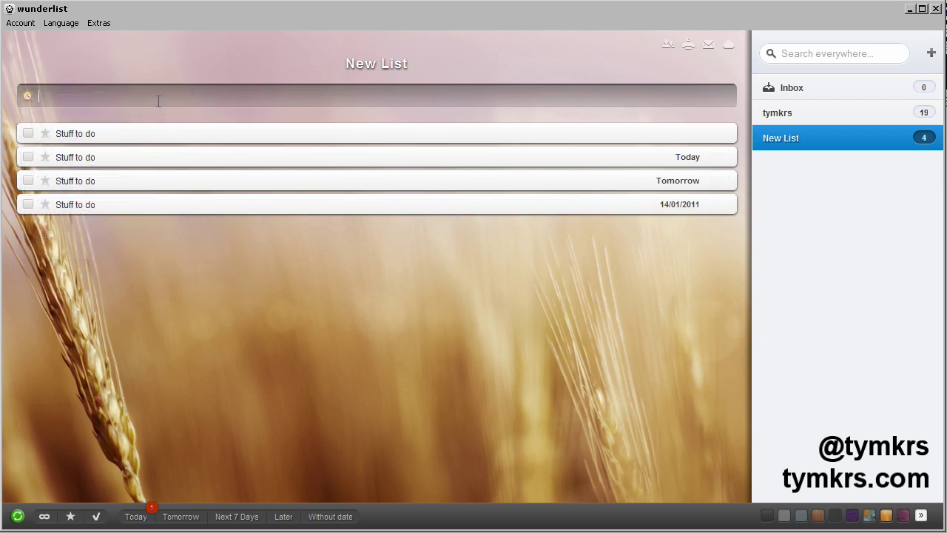
# Check the All Tasks overview, then switch to the empty Important Tasks view.
pyautogui.click(45, 521)
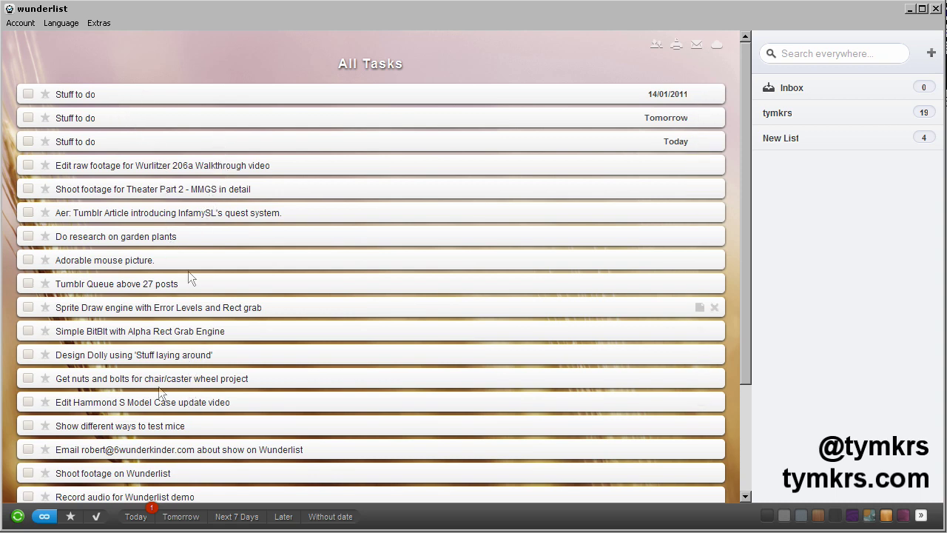
pyautogui.click(72, 518)
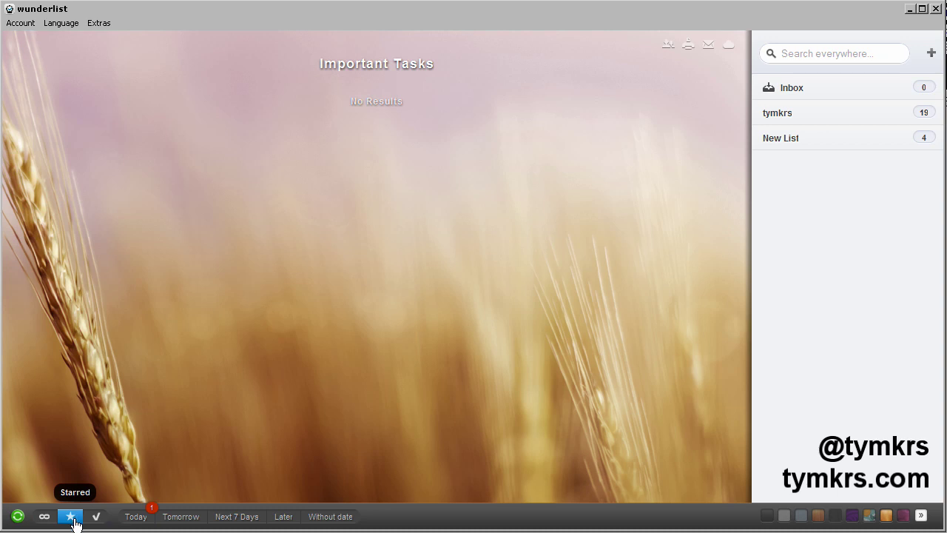
# Star the first 'Stuff to do' task, check Important Tasks, then view Done Tasks.
pyautogui.click(789, 147)
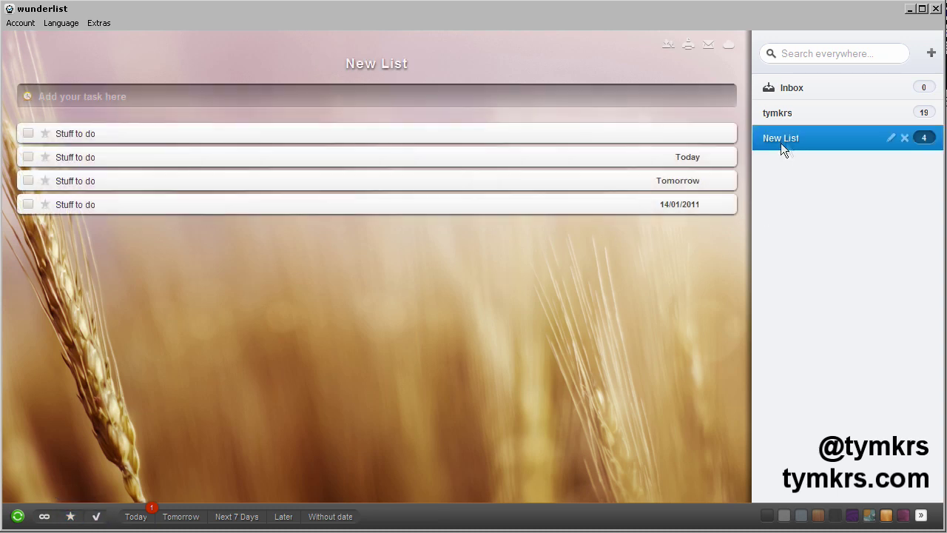
pyautogui.click(45, 135)
pyautogui.click(70, 518)
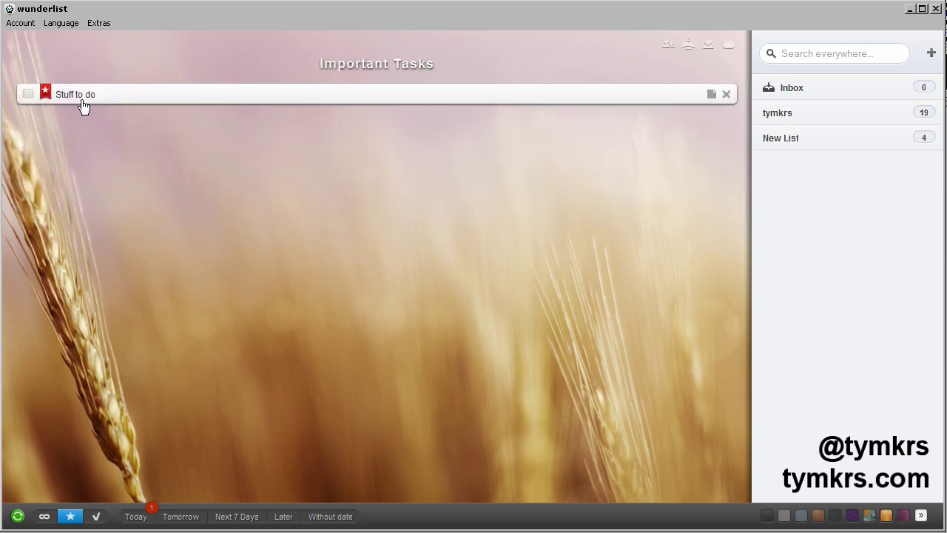
pyautogui.click(103, 521)
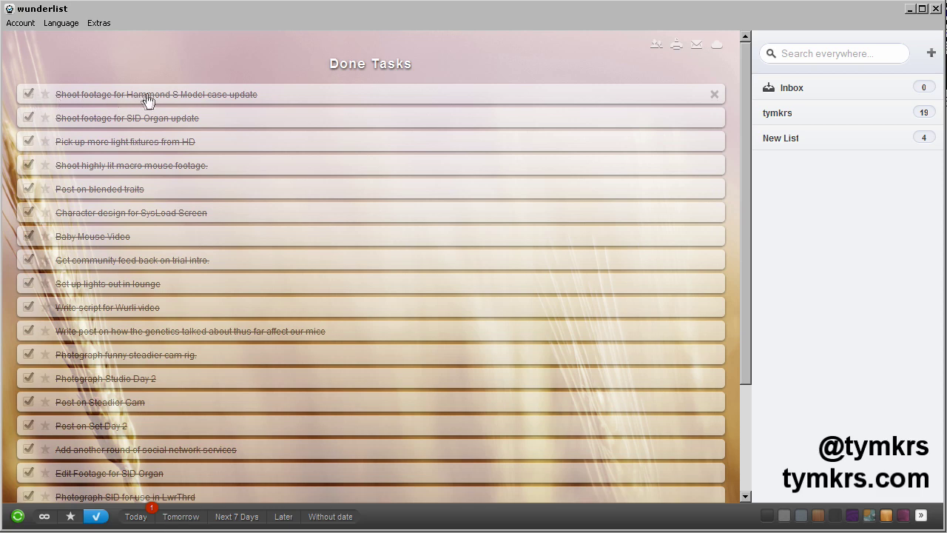
# Browse the Today, Tomorrow, Next 7 Days, Later and Without date views, then reopen New List.
pyautogui.click(134, 517)
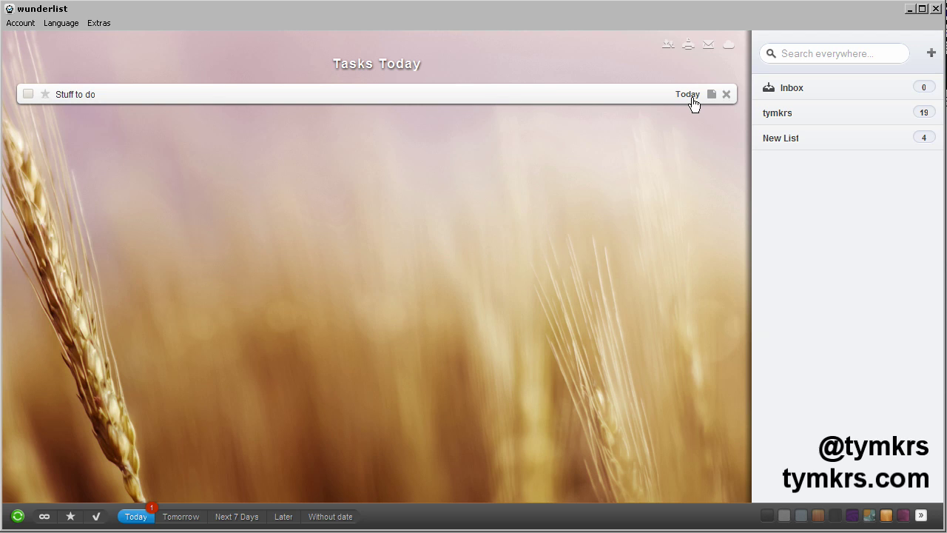
pyautogui.click(171, 517)
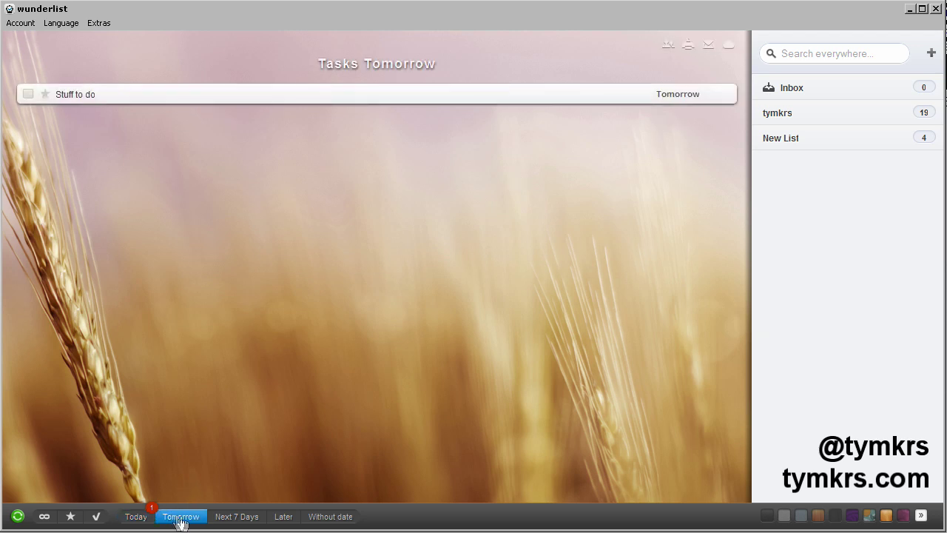
pyautogui.click(221, 520)
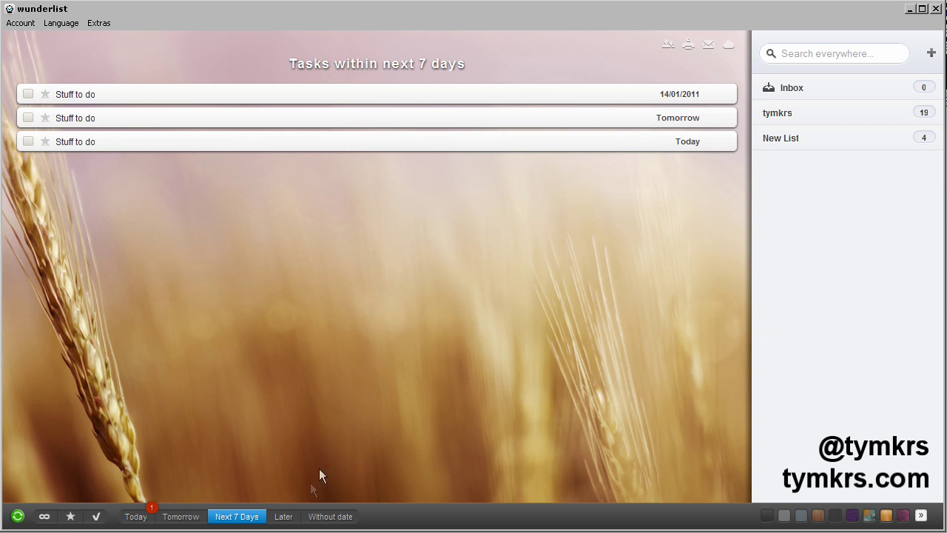
pyautogui.click(285, 515)
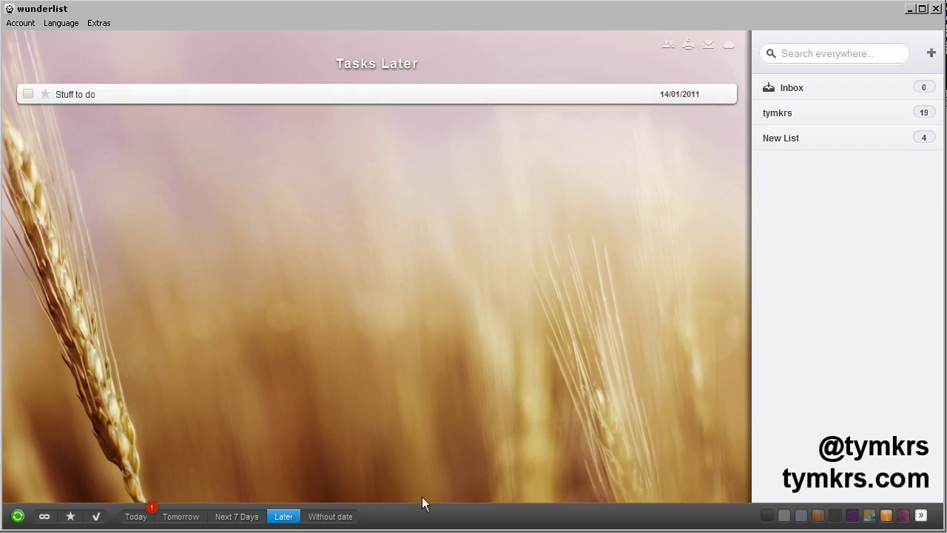
pyautogui.click(344, 517)
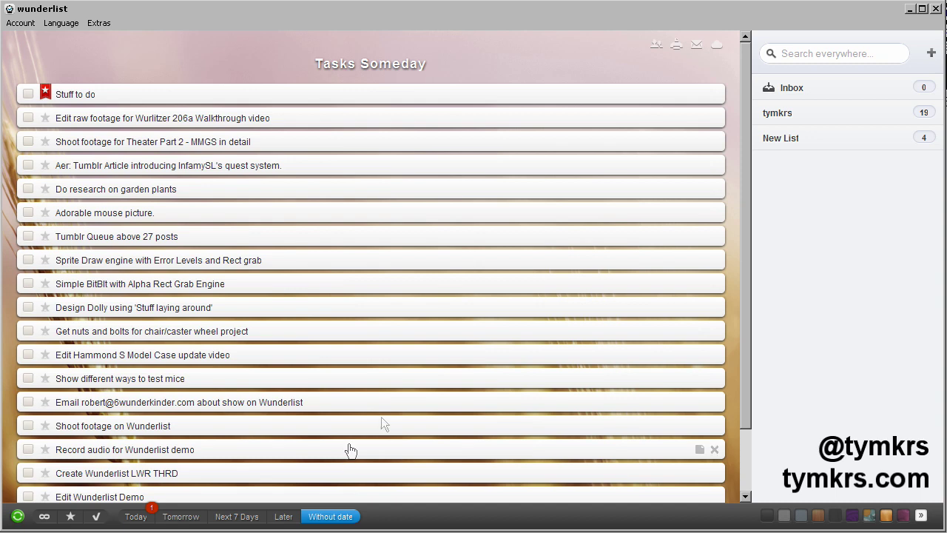
pyautogui.click(797, 138)
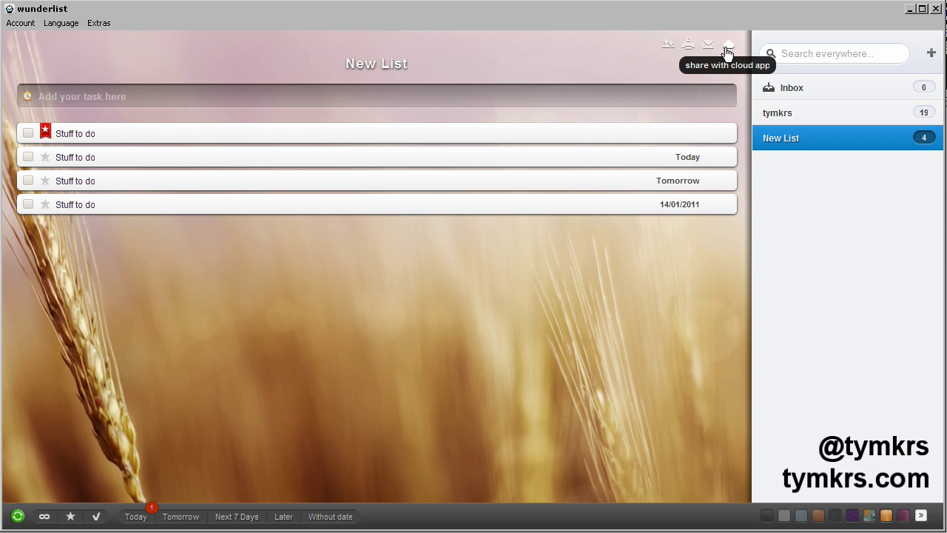
# Close the sharing invitation without inviting anyone, then open New List's printable view.
pyautogui.click(668, 45)
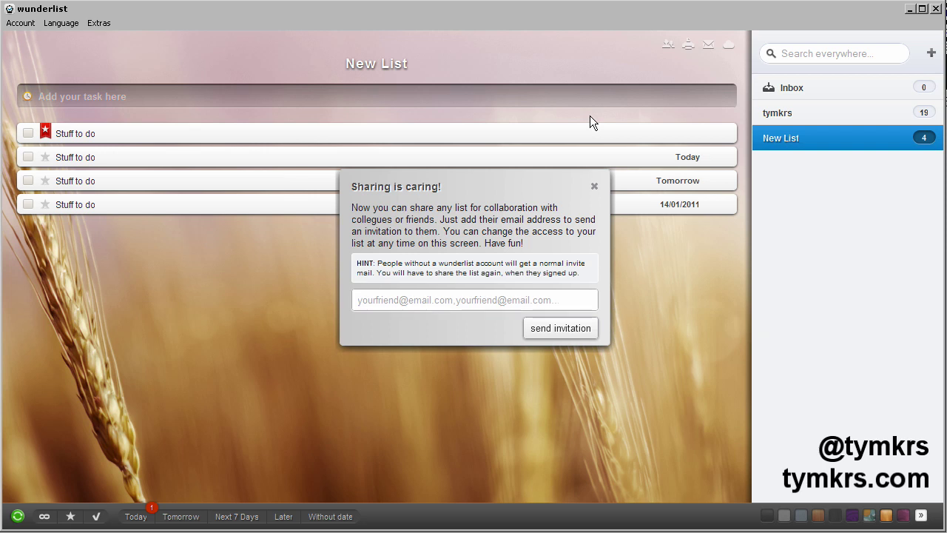
pyautogui.click(594, 186)
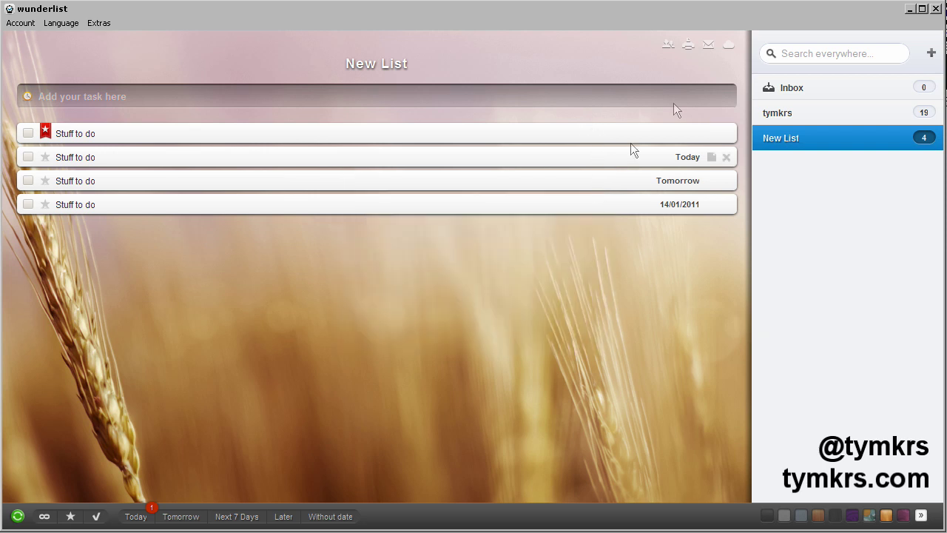
pyautogui.click(688, 47)
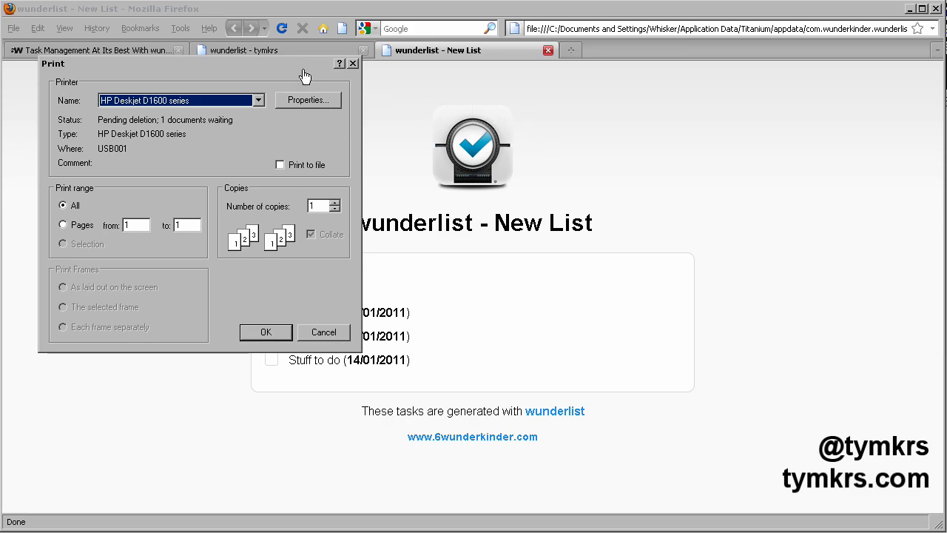
# Move the Print dialog aside, cancel printing, and minimize Firefox back to Wunderlist.
pyautogui.moveTo(304, 71); pyautogui.dragTo(859, 74)
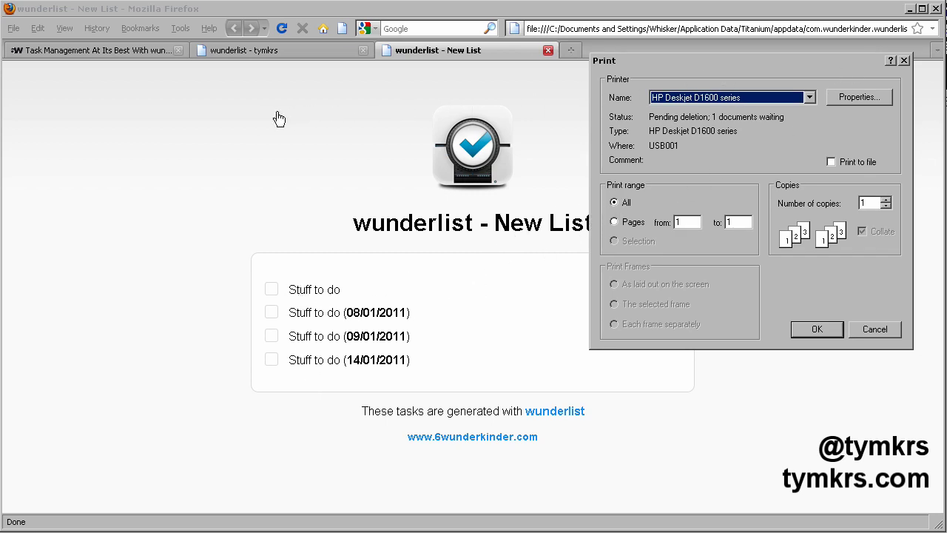
pyautogui.moveTo(696, 63); pyautogui.dragTo(138, 98)
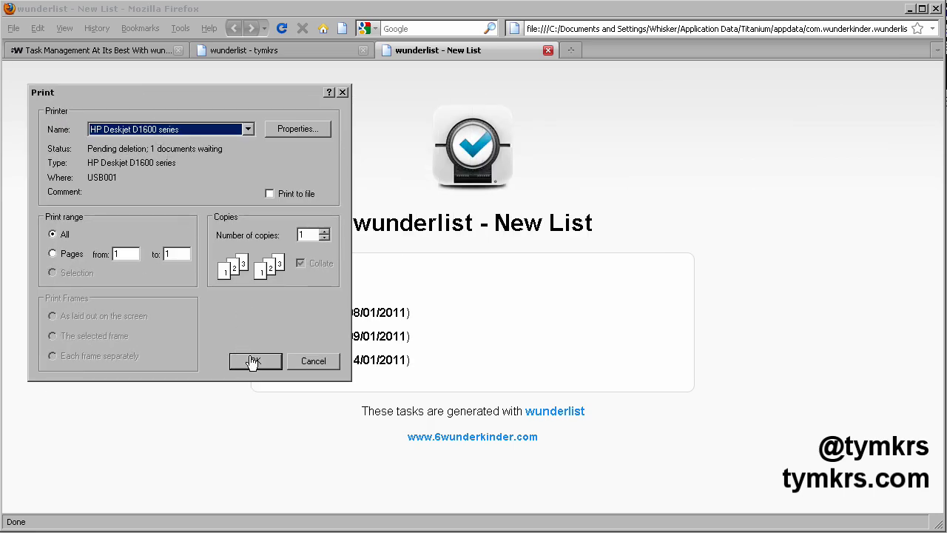
pyautogui.click(315, 362)
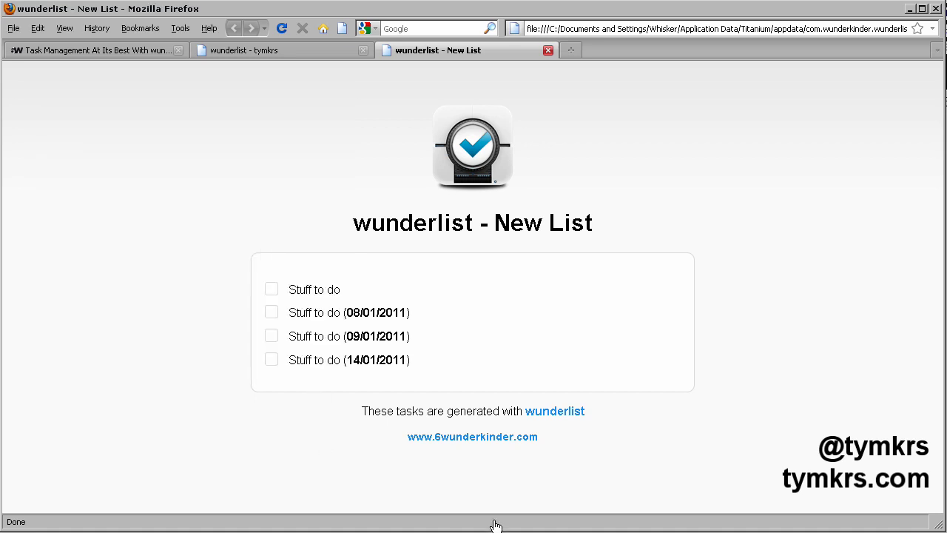
pyautogui.click(909, 10)
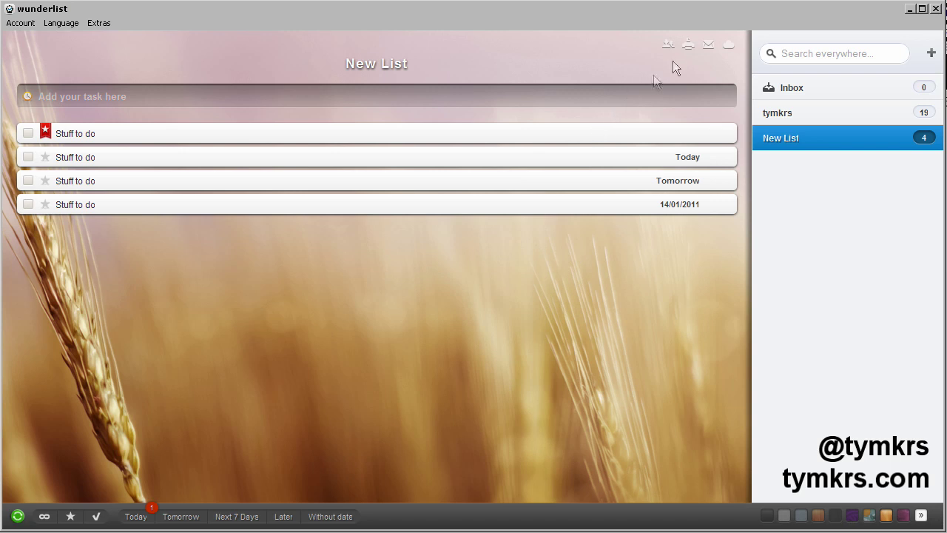
pyautogui.click(711, 51)
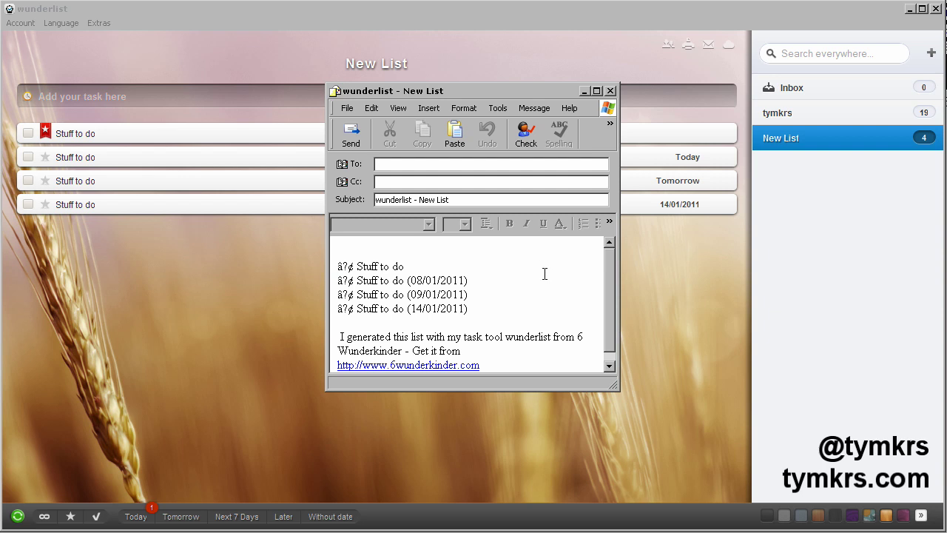
pyautogui.click(610, 90)
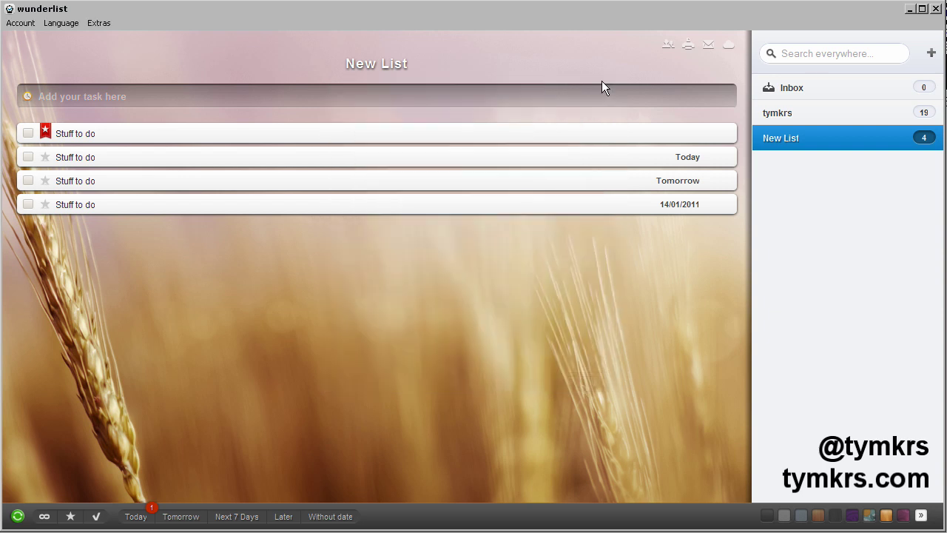
# Publish New List's four tasks to CloudApp, confirming with Yes.
pyautogui.click(730, 49)
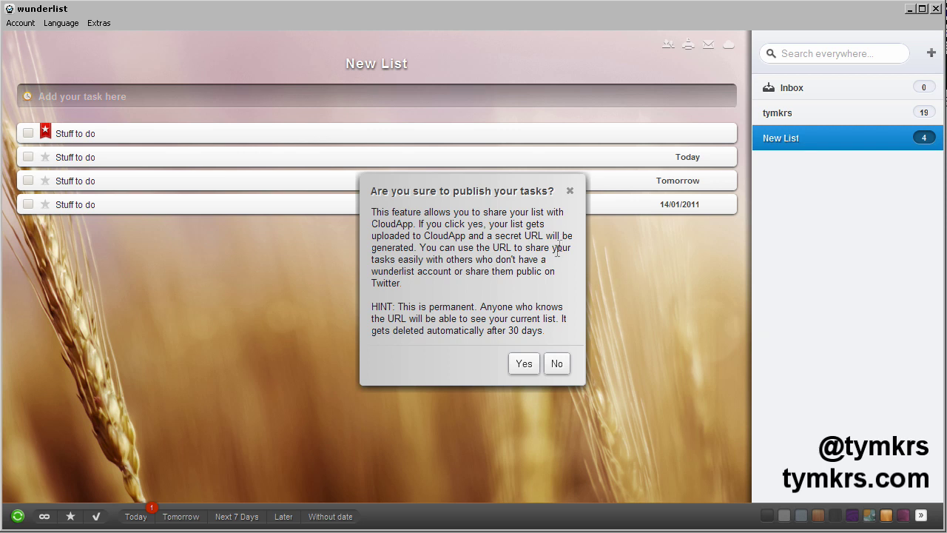
pyautogui.click(525, 364)
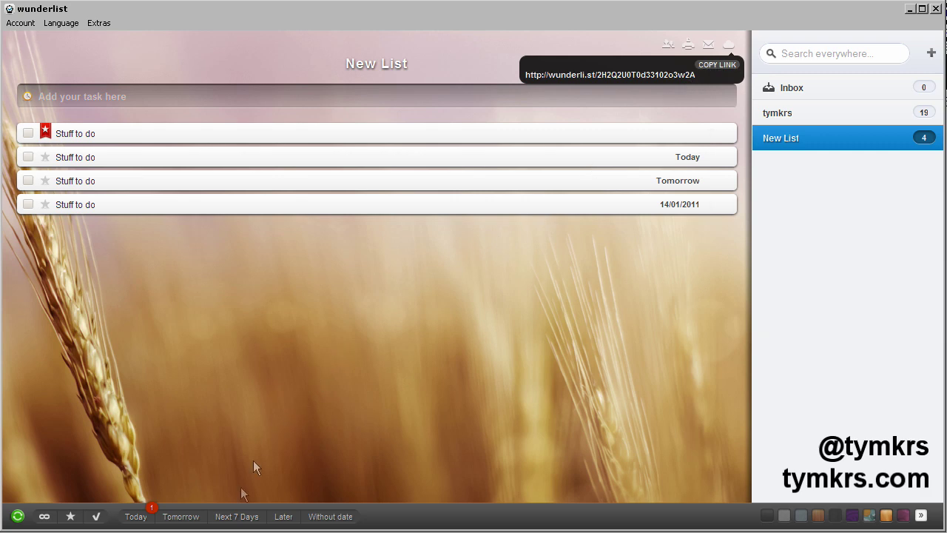
# Open the copied wunderli.st share link in a new Firefox tab, view New_List.htm, then minimize Firefox.
pyautogui.hotkey('alt', 'Tab')
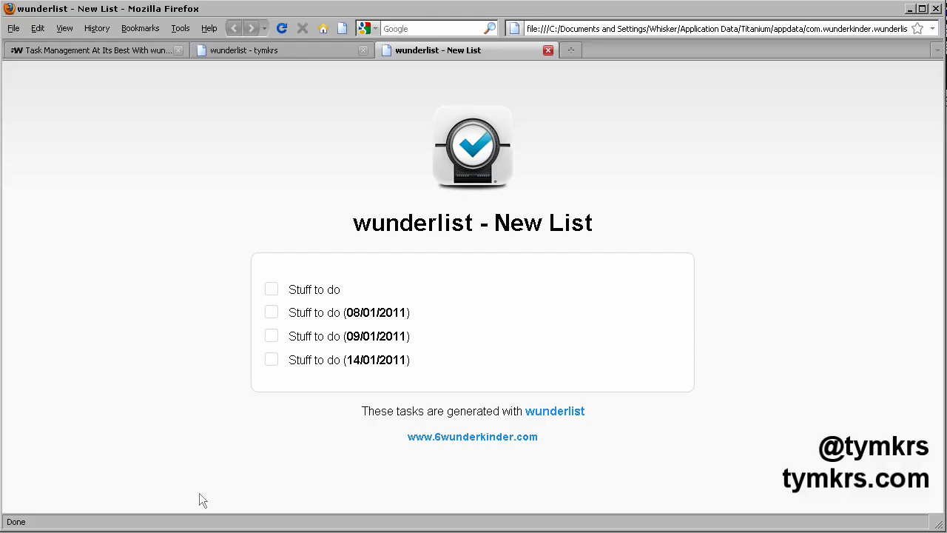
pyautogui.click(14, 28)
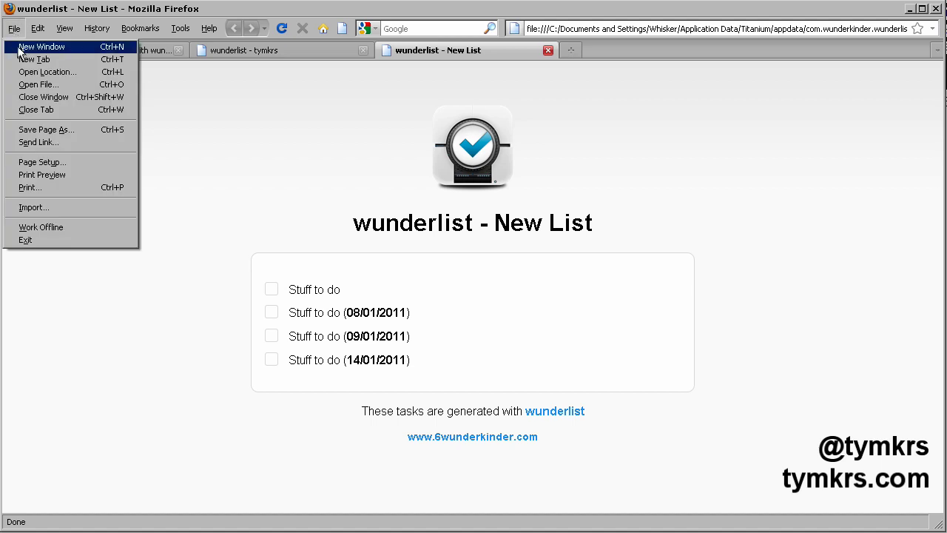
pyautogui.click(22, 61)
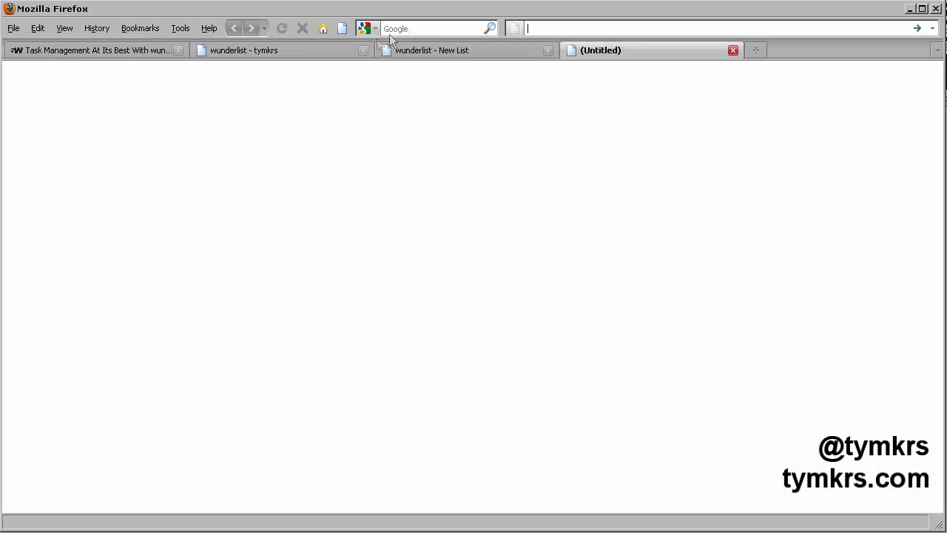
pyautogui.rightClick(539, 28)
pyautogui.click(571, 84)
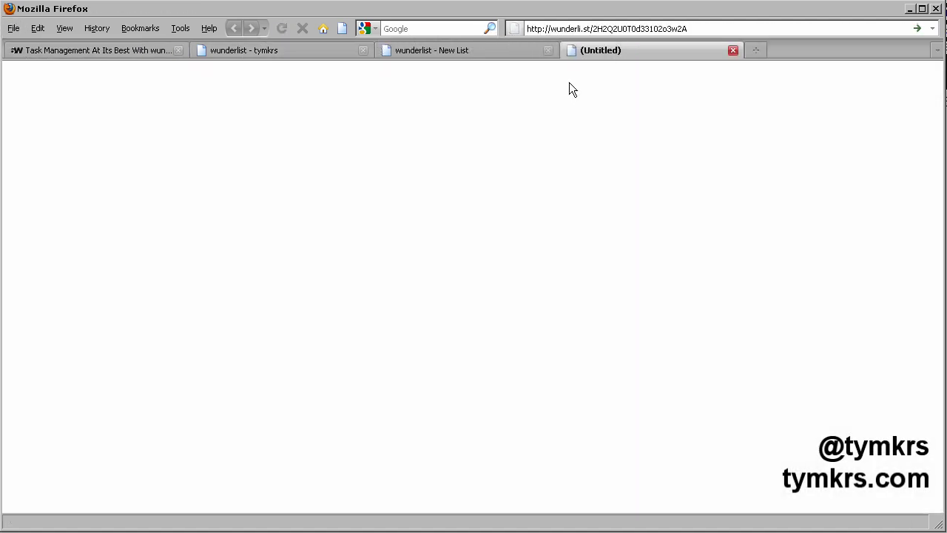
pyautogui.press('Return')
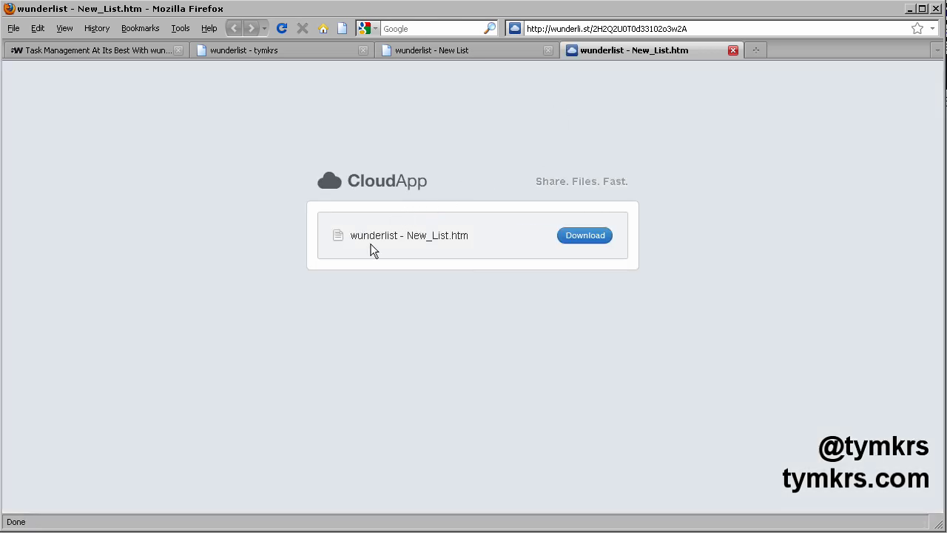
pyautogui.click(584, 245)
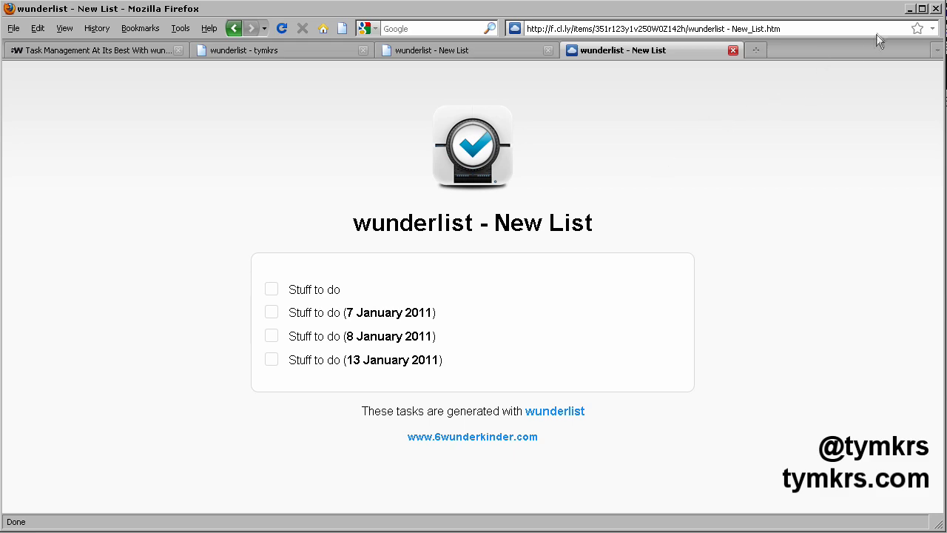
pyautogui.click(909, 9)
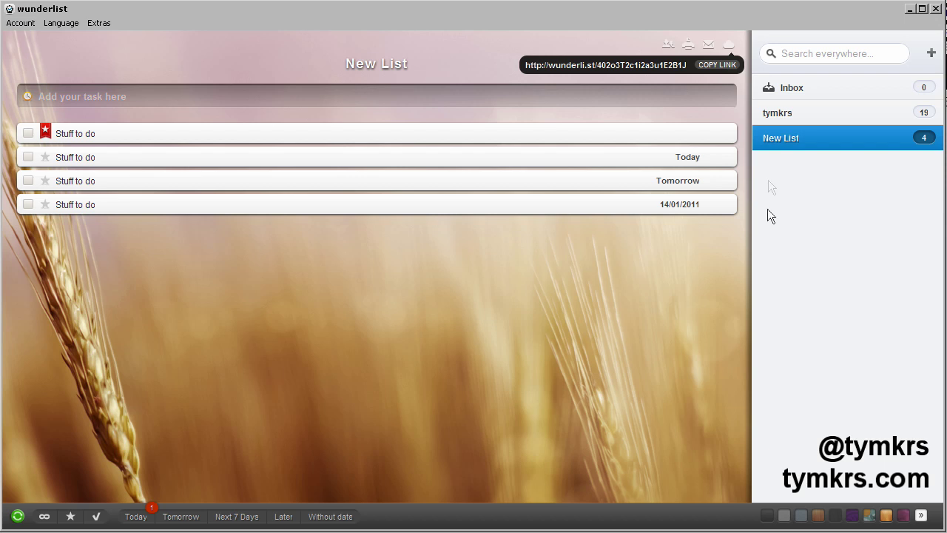
# Copy the share link, then return to New List via the Inbox.
pyautogui.click(717, 65)
pyautogui.click(792, 96)
pyautogui.click(792, 140)
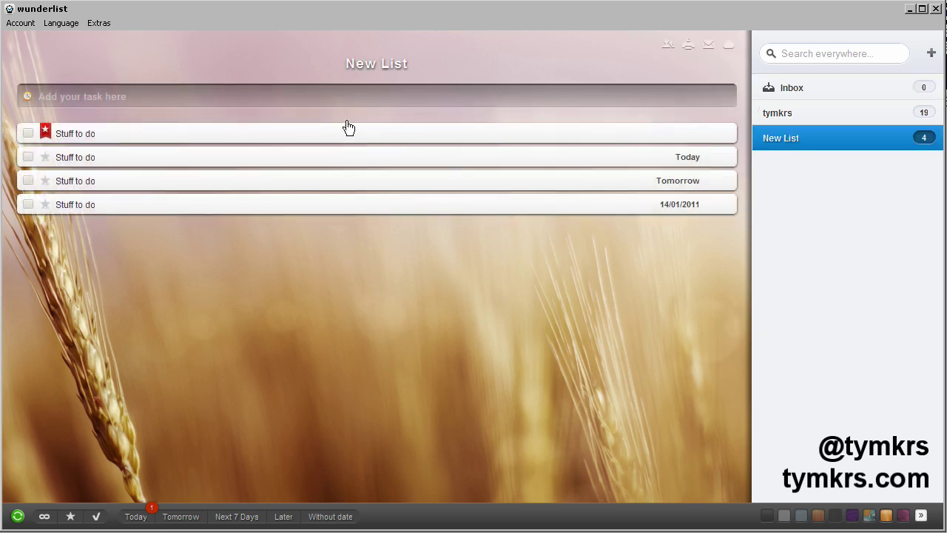
# Unstar the first task, check and uncheck it, and drag the undated task back to the top.
pyautogui.click(45, 134)
pyautogui.click(28, 135)
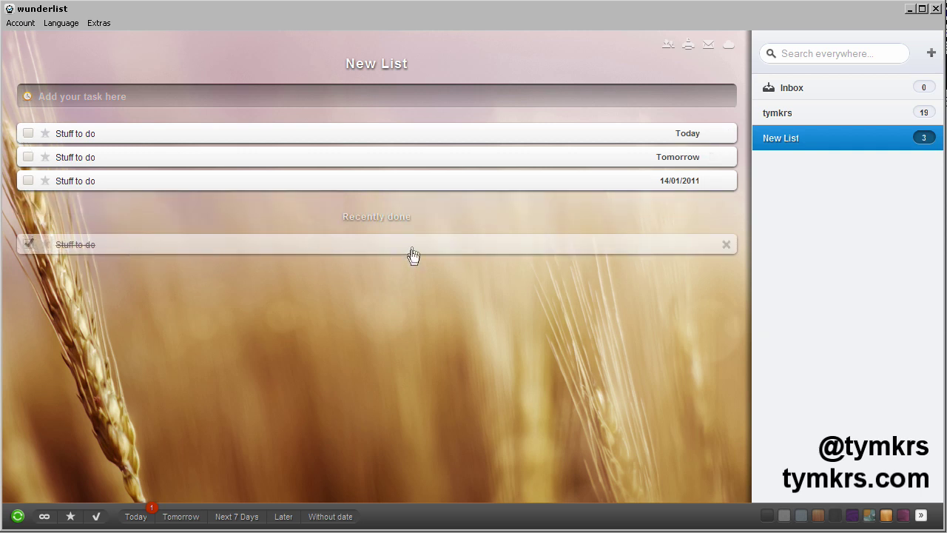
pyautogui.click(28, 245)
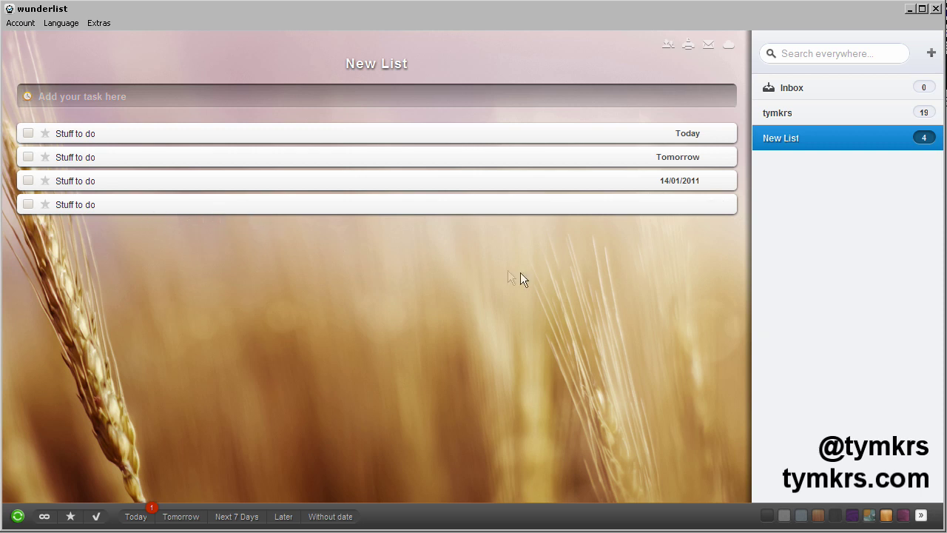
pyautogui.moveTo(474, 205); pyautogui.dragTo(466, 133)
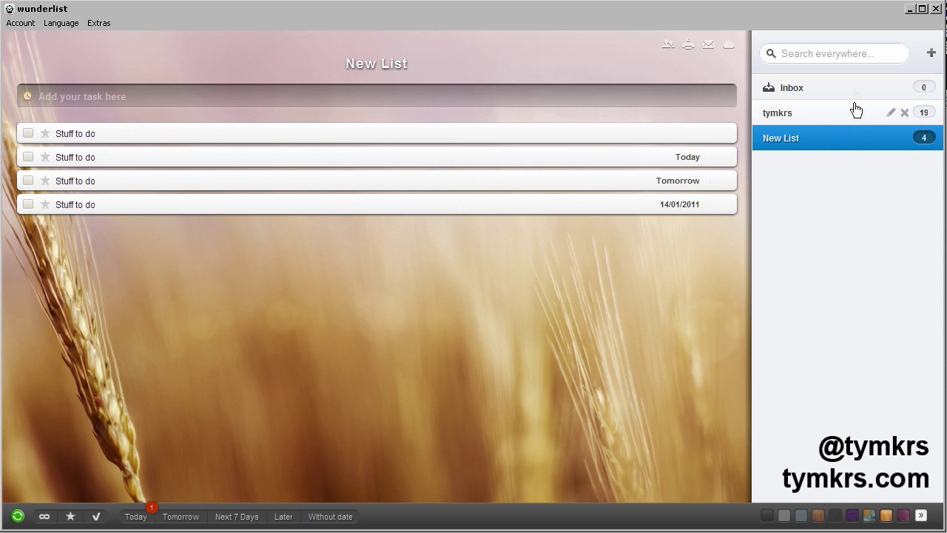
# Add a new list to the sidebar and name it 'New List 2'.
pyautogui.click(933, 56)
pyautogui.click(812, 165)
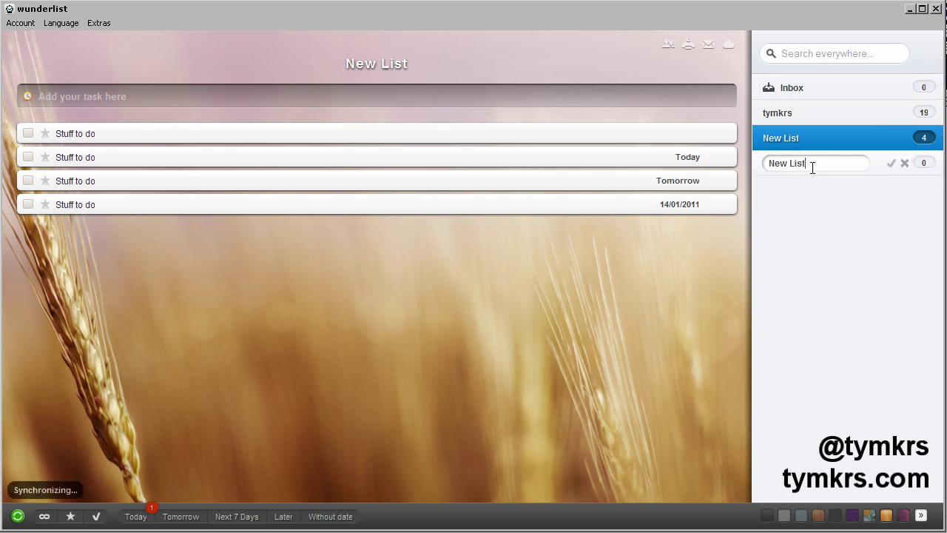
pyautogui.write('2')
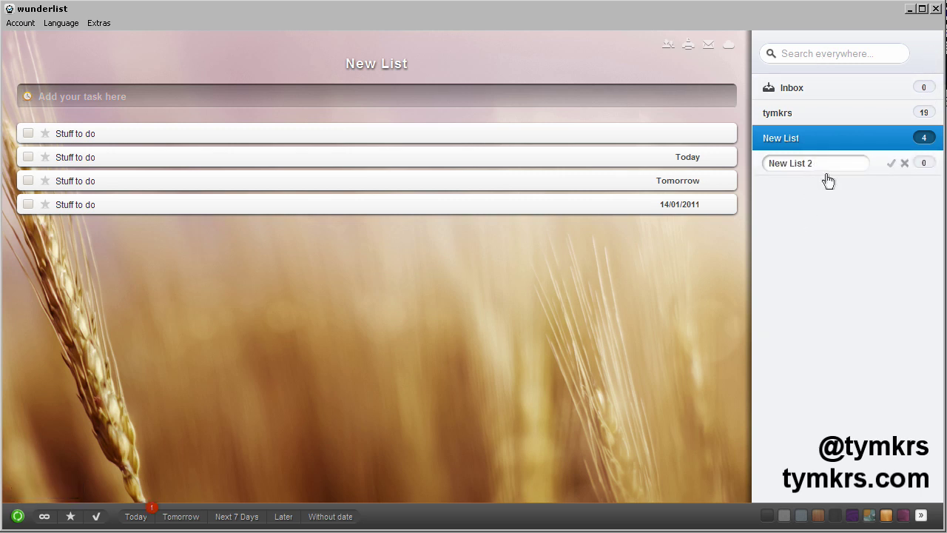
pyautogui.press('Return')
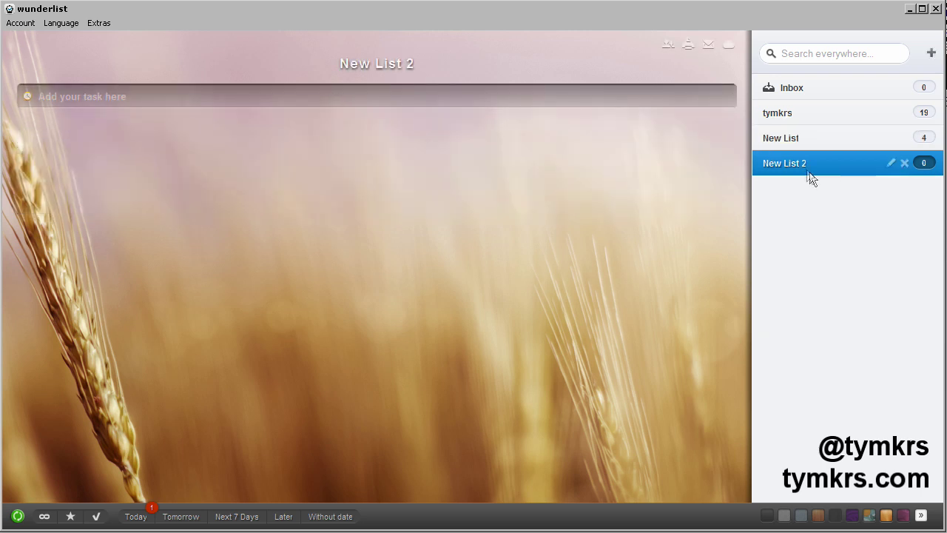
# Move the Tomorrow task from New List into New List 2, confirm it arrived, and return to New List.
pyautogui.click(803, 140)
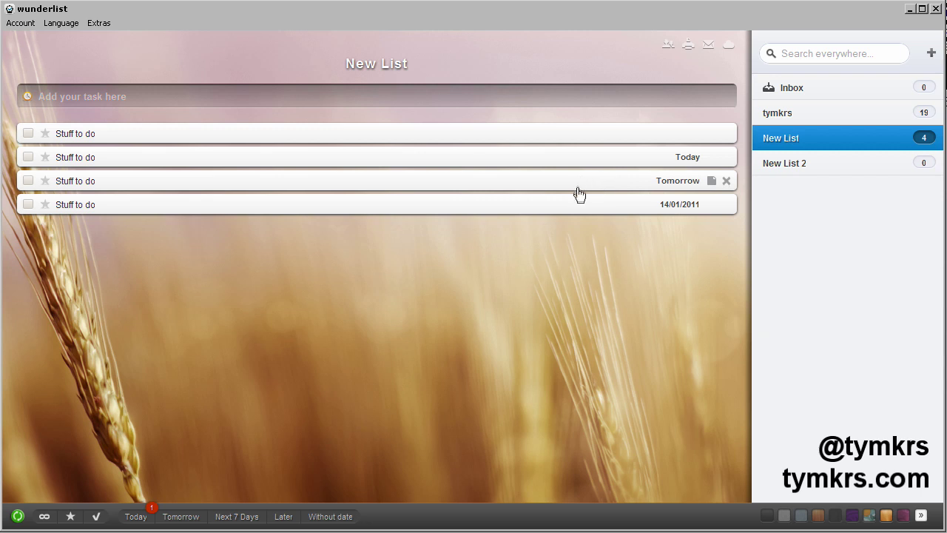
pyautogui.click(726, 181)
pyautogui.moveTo(726, 180); pyautogui.dragTo(775, 165)
pyautogui.click(776, 165)
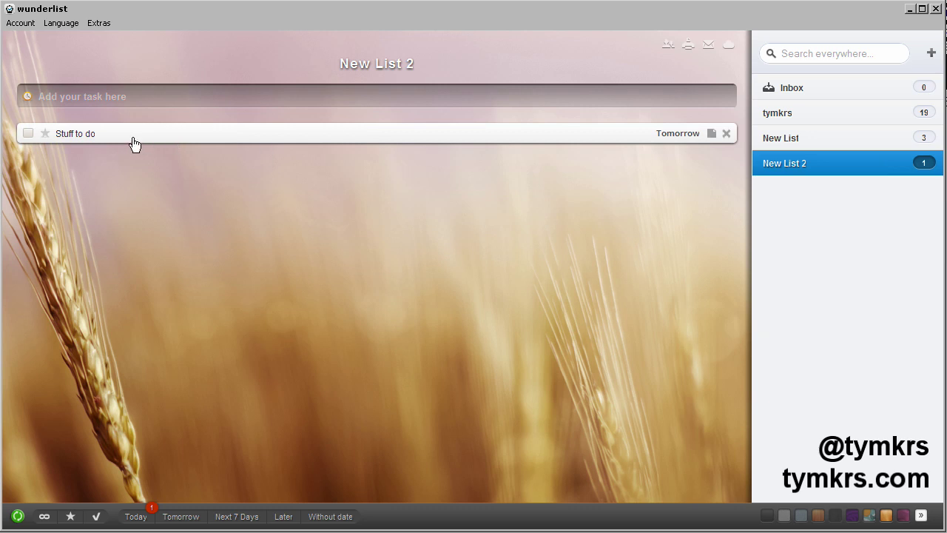
pyautogui.click(824, 141)
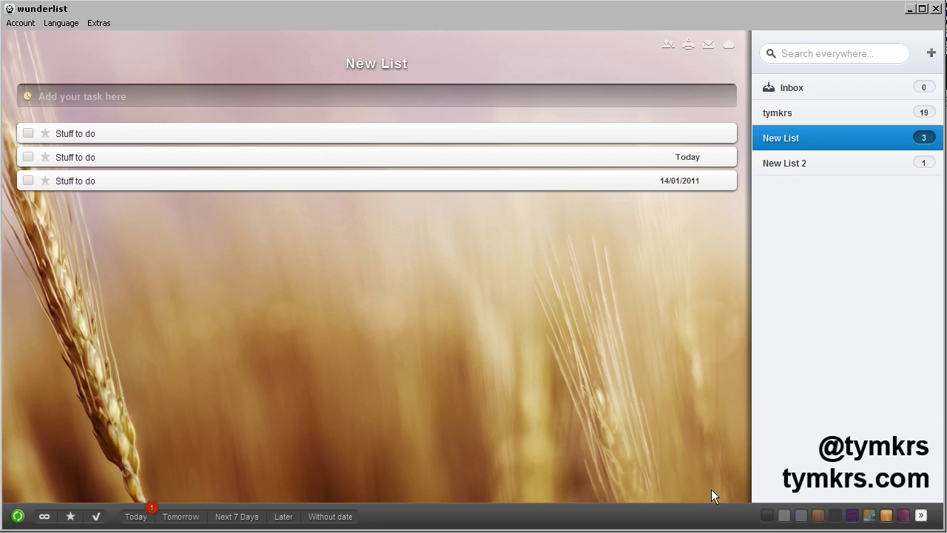
pyautogui.click(768, 517)
pyautogui.click(786, 516)
pyautogui.click(802, 517)
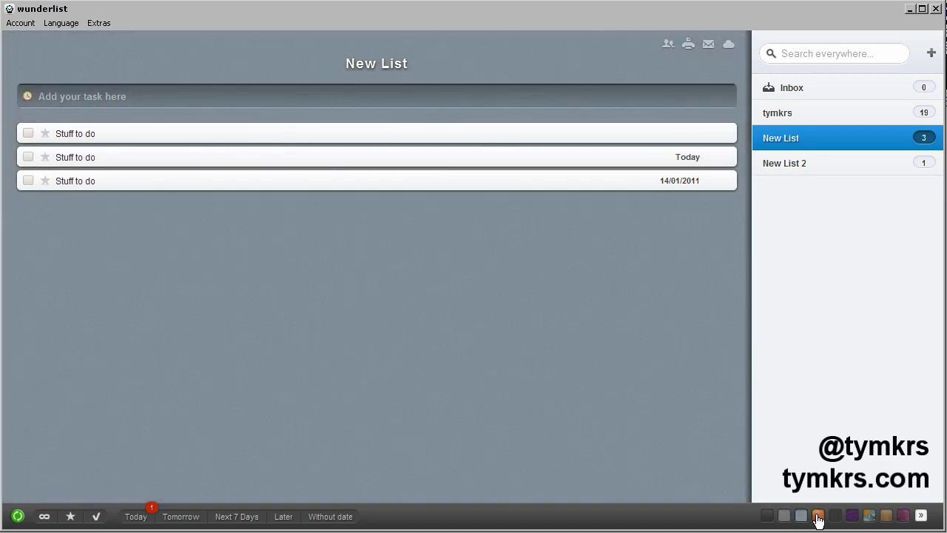
pyautogui.click(818, 517)
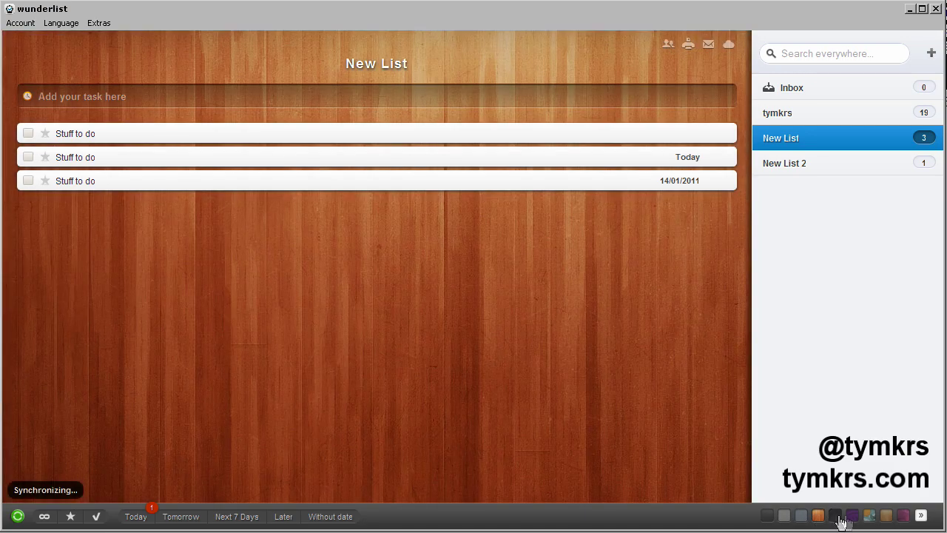
pyautogui.click(837, 518)
pyautogui.click(853, 517)
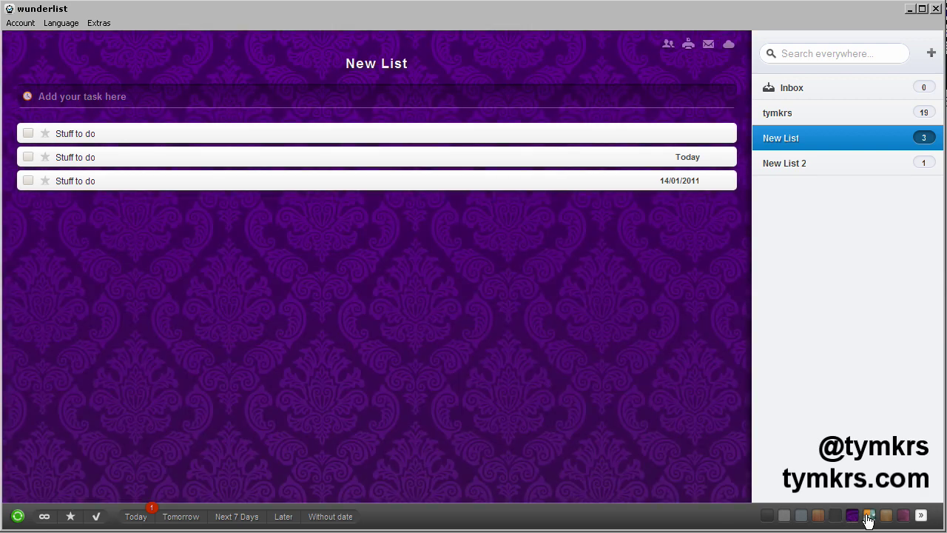
pyautogui.click(868, 518)
pyautogui.click(885, 517)
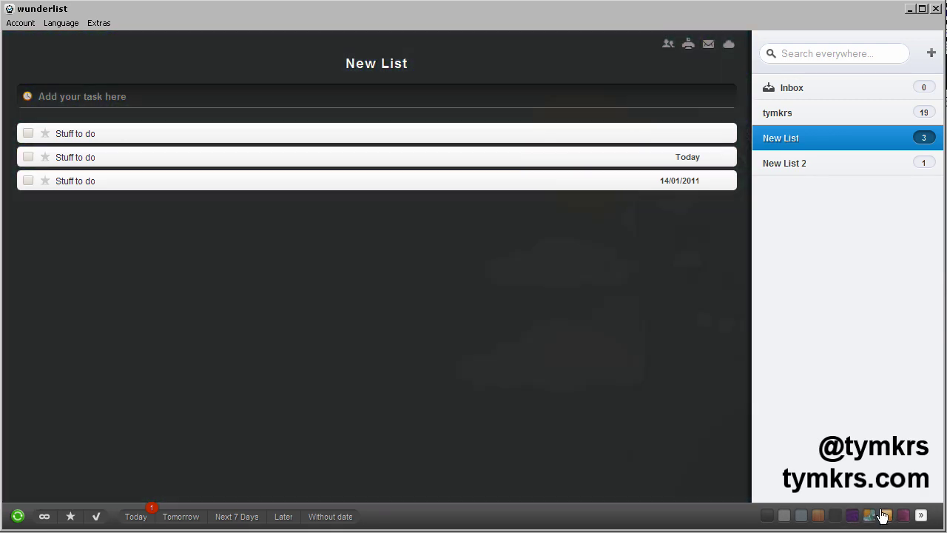
pyautogui.click(903, 517)
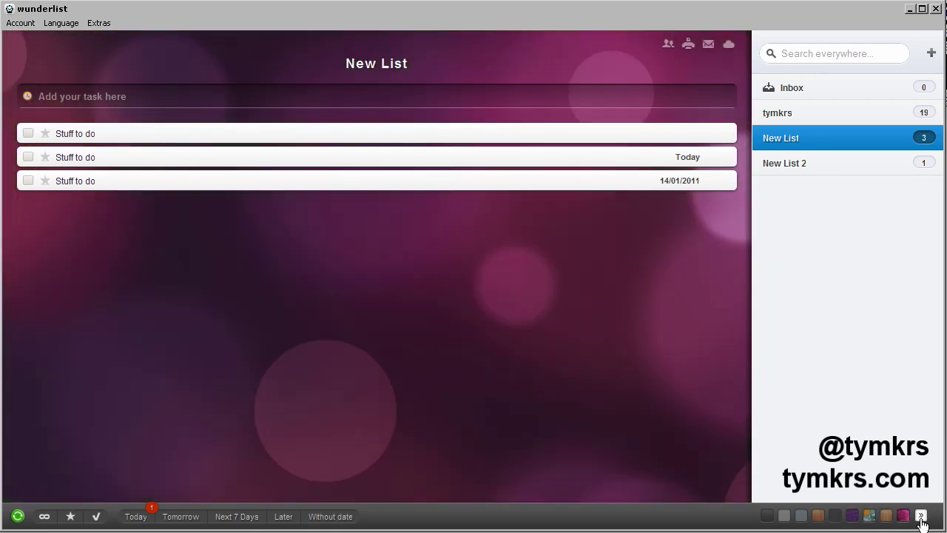
pyautogui.click(886, 518)
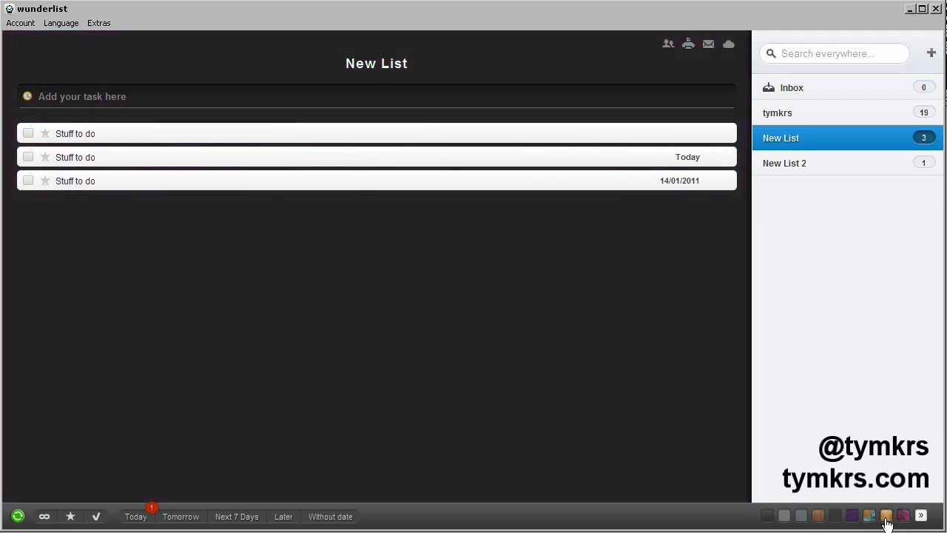
pyautogui.click(922, 517)
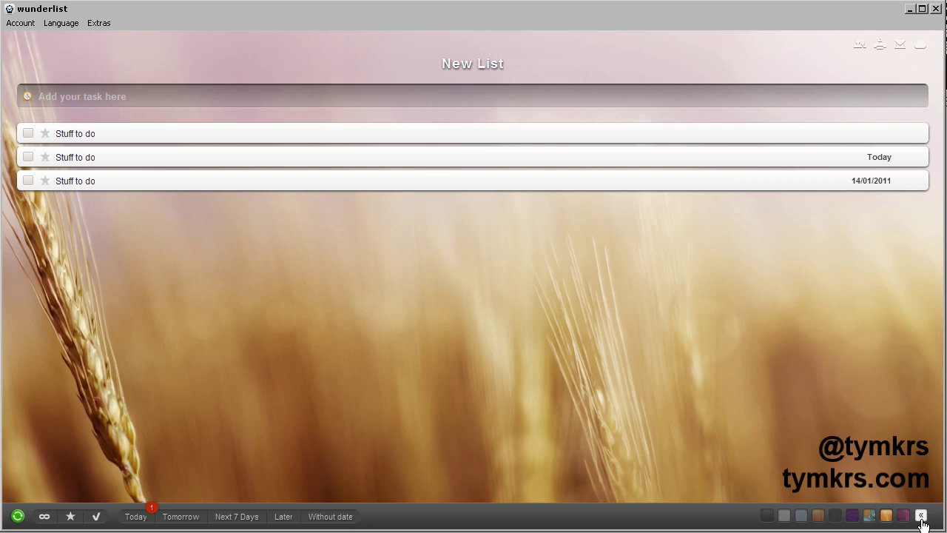
pyautogui.click(922, 518)
pyautogui.click(922, 519)
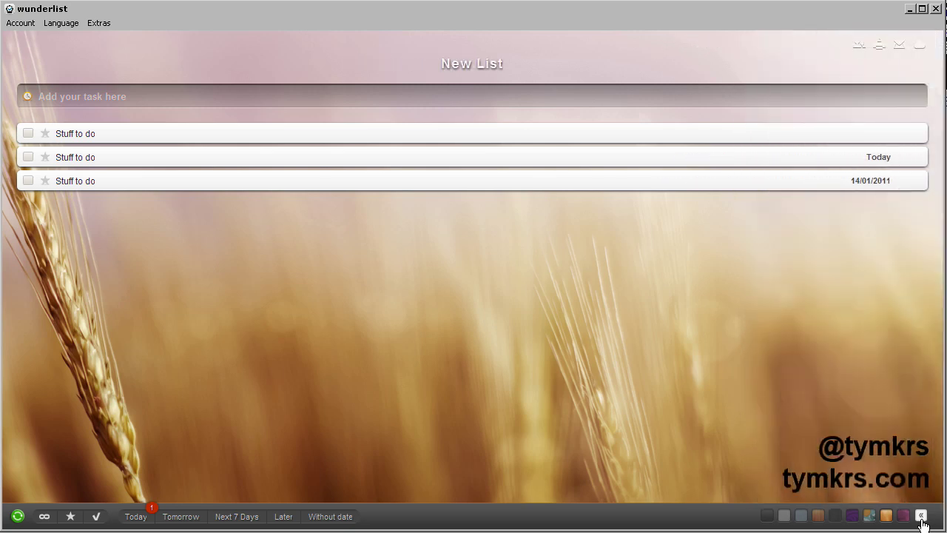
pyautogui.click(869, 517)
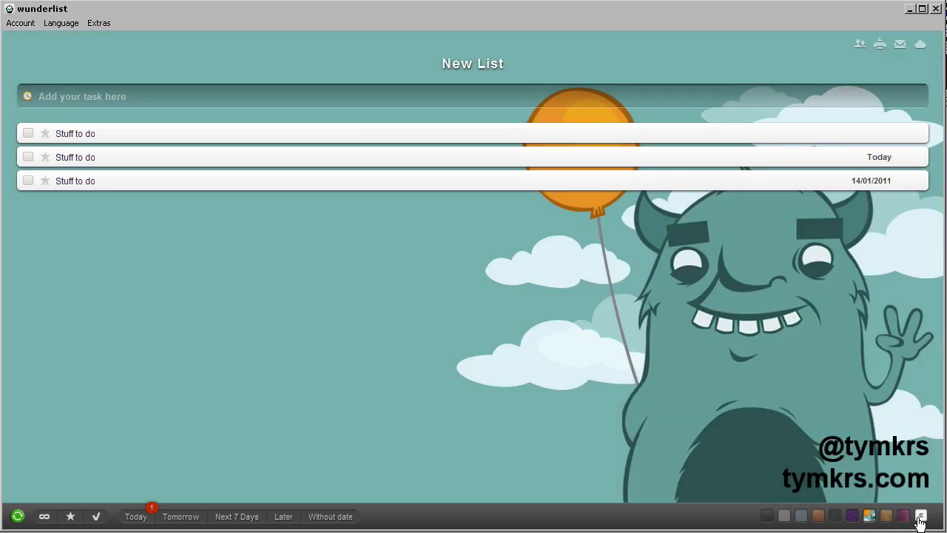
pyautogui.click(922, 518)
pyautogui.click(921, 518)
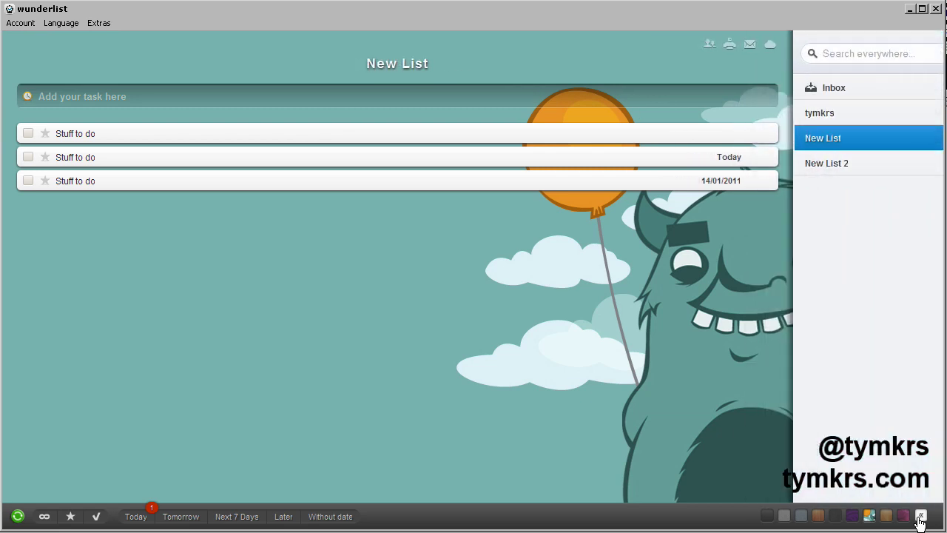
pyautogui.click(921, 517)
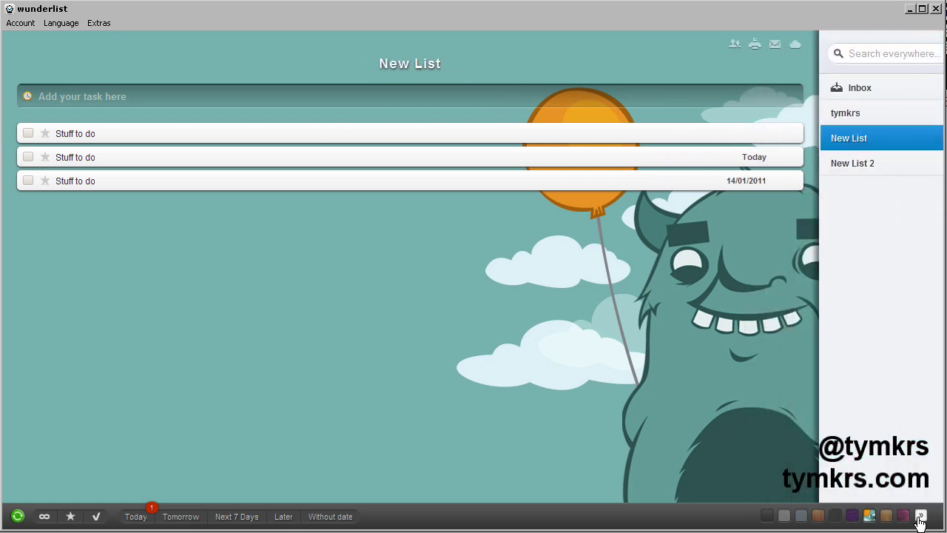
pyautogui.click(921, 516)
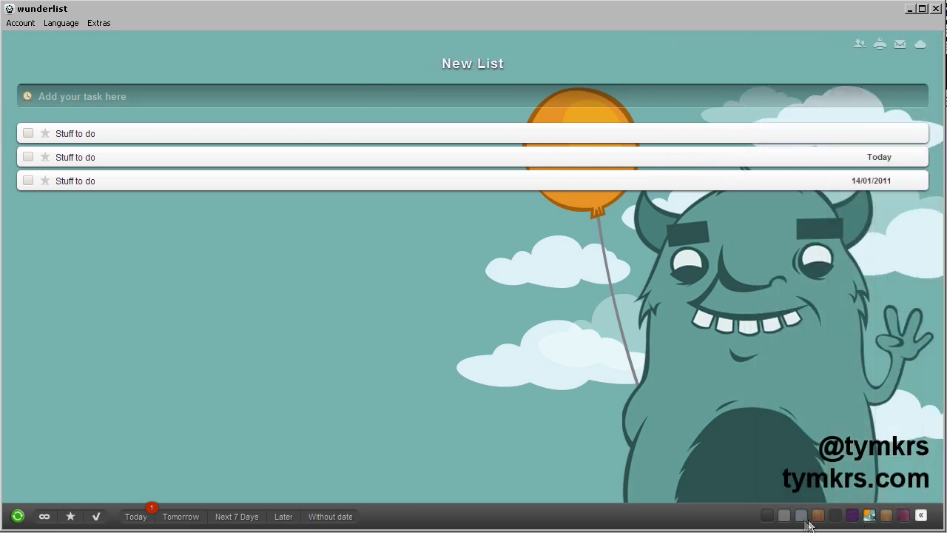
pyautogui.click(769, 517)
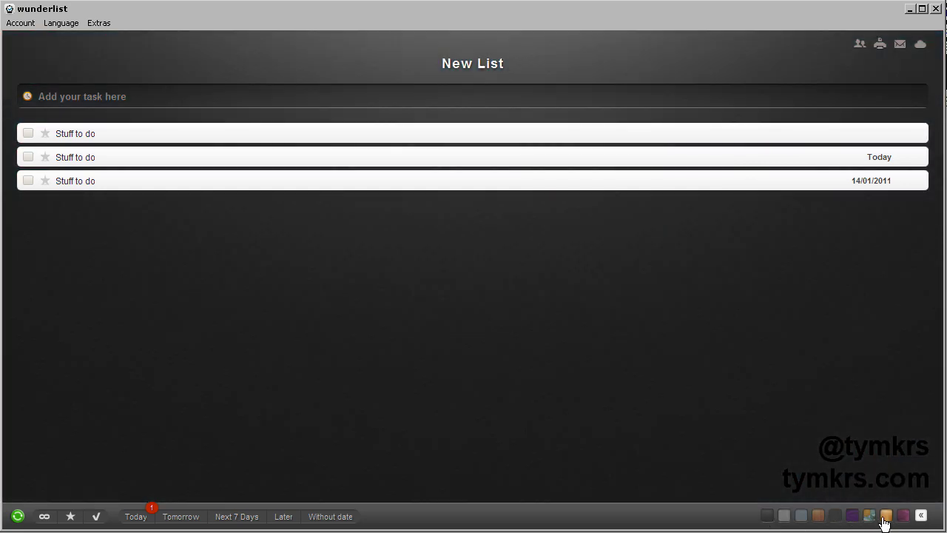
pyautogui.click(871, 517)
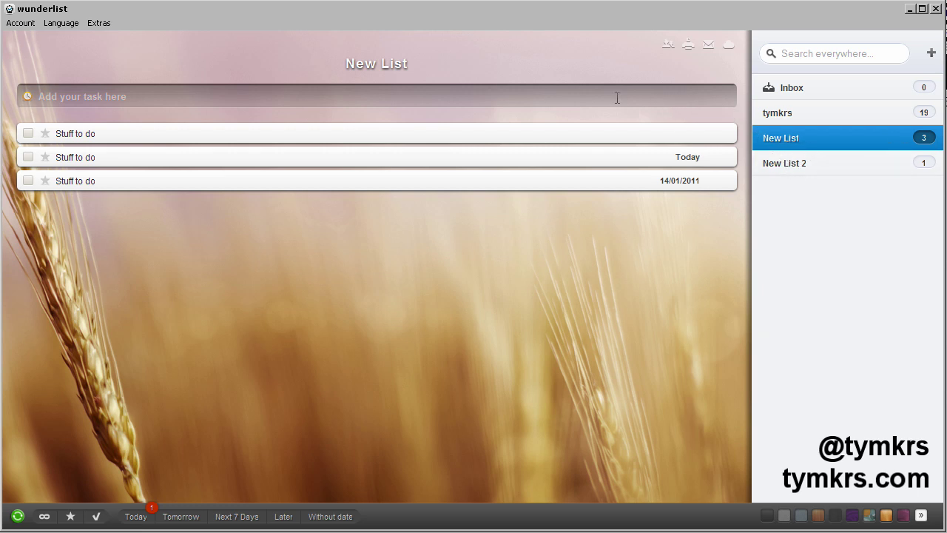
# Look through the Account, Language and Extras menus, then close them without changing anything.
pyautogui.click(22, 25)
pyautogui.moveTo(55, 28)
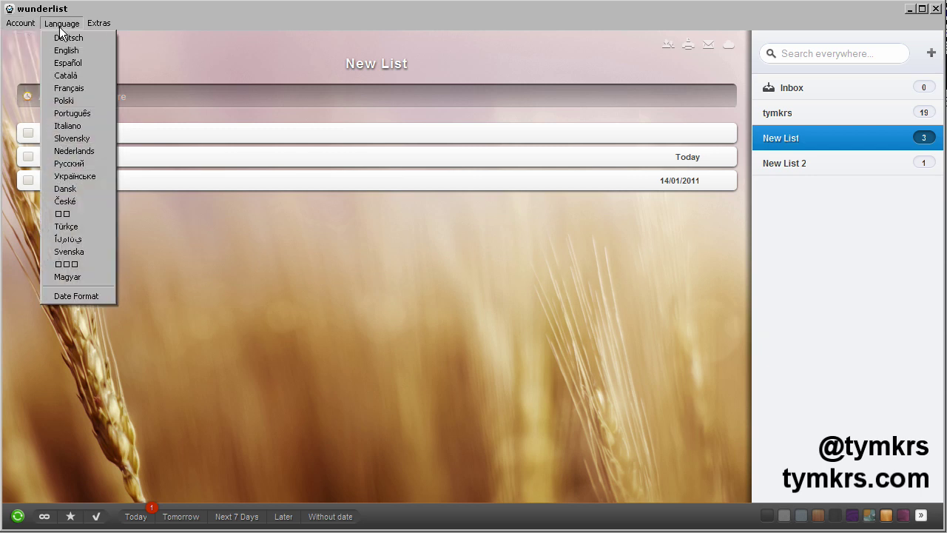
pyautogui.moveTo(91, 25)
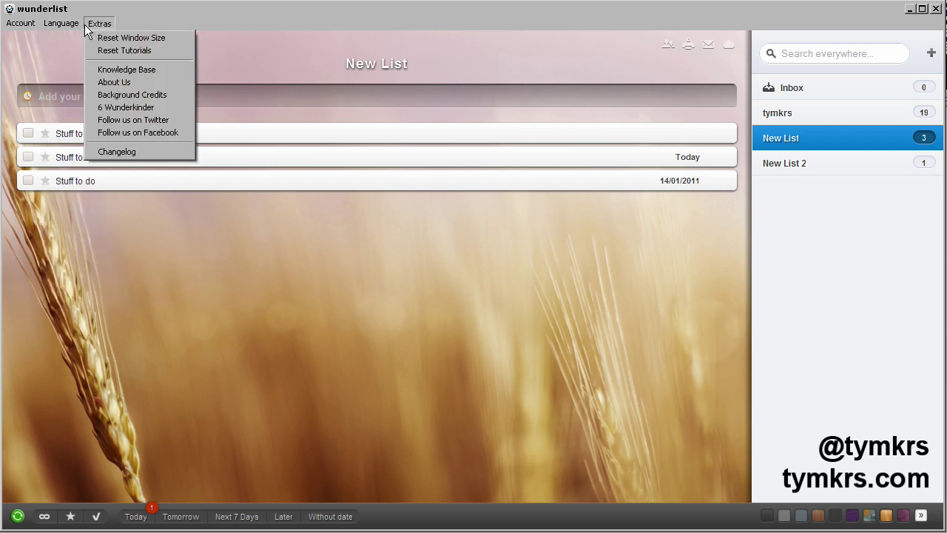
pyautogui.click(94, 25)
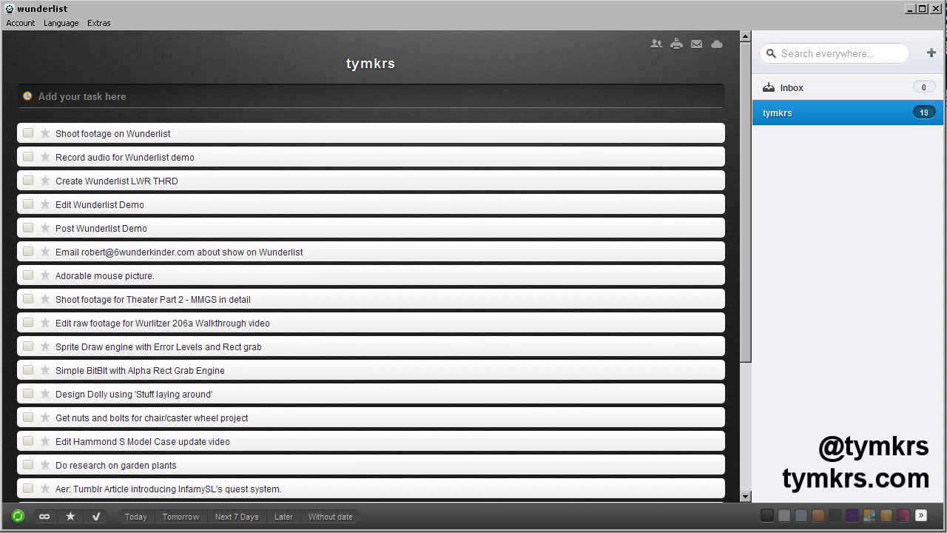
# Sync with the online account using the green button, then show New List's three tasks.
pyautogui.click(16, 517)
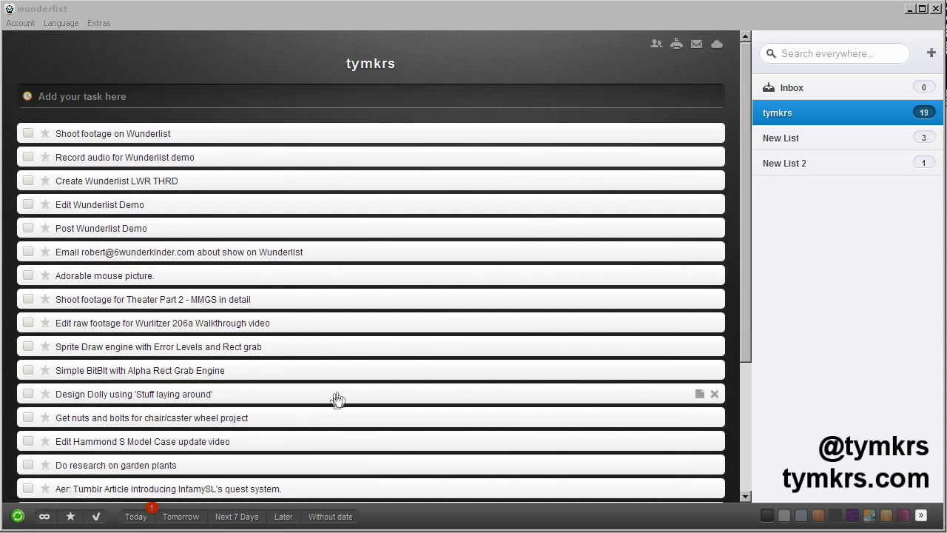
pyautogui.click(778, 201)
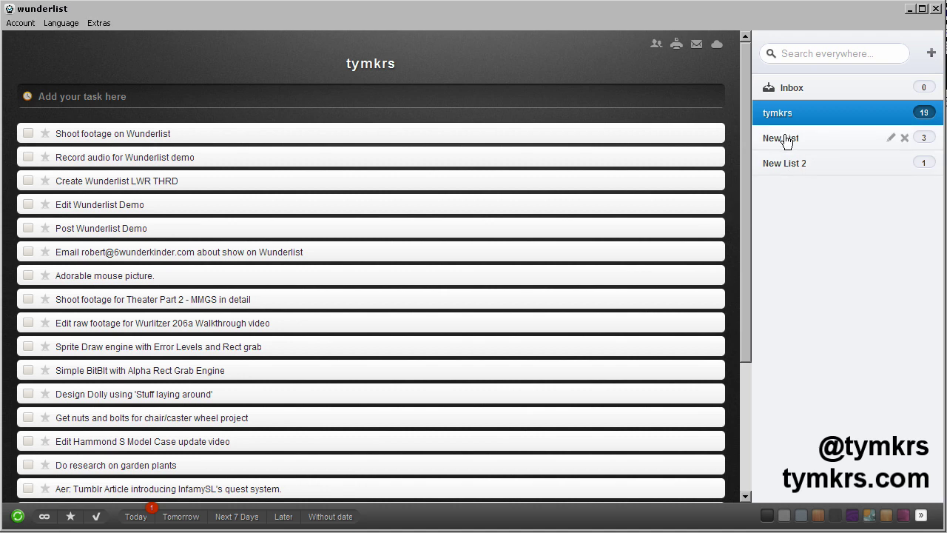
pyautogui.click(789, 144)
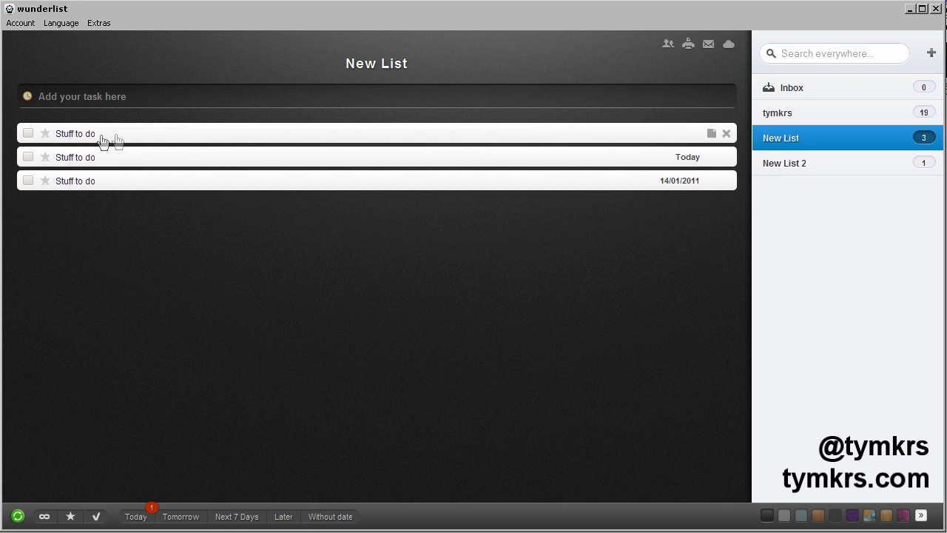
# Give the Today task the note "No, you do do this stuff ... or else ...", save it, and reopen it to verify.
pyautogui.click(711, 158)
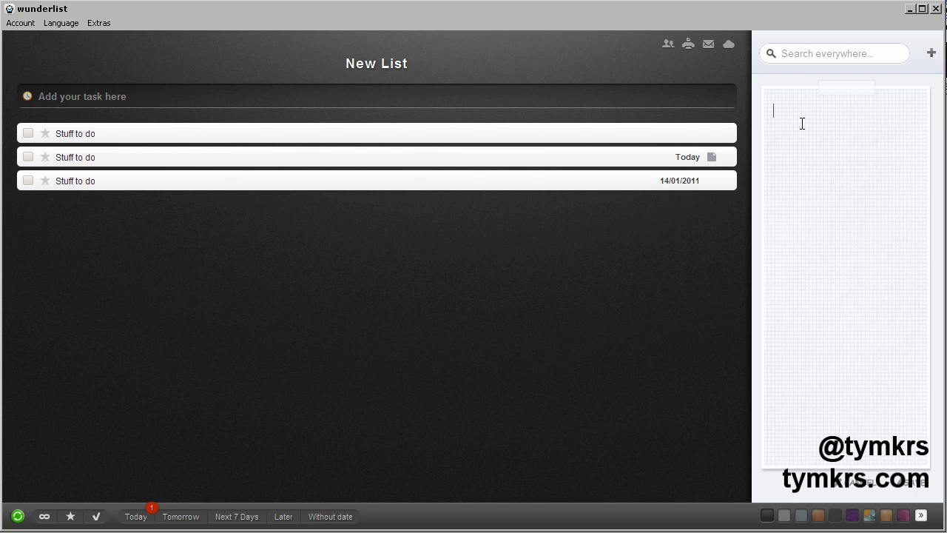
pyautogui.write('No, you do do this stuff ... or else ... ok ')
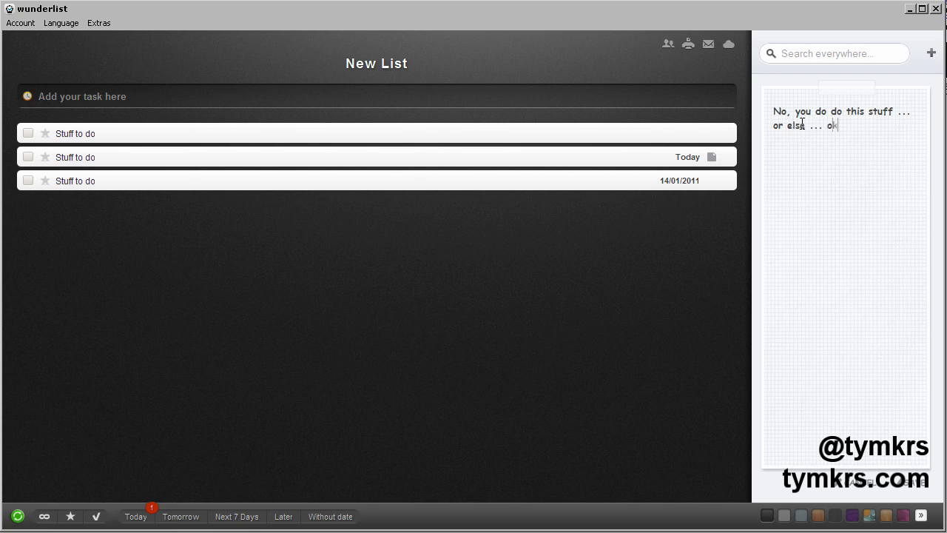
pyautogui.write("... alright .. I'll do it .... don't hur")
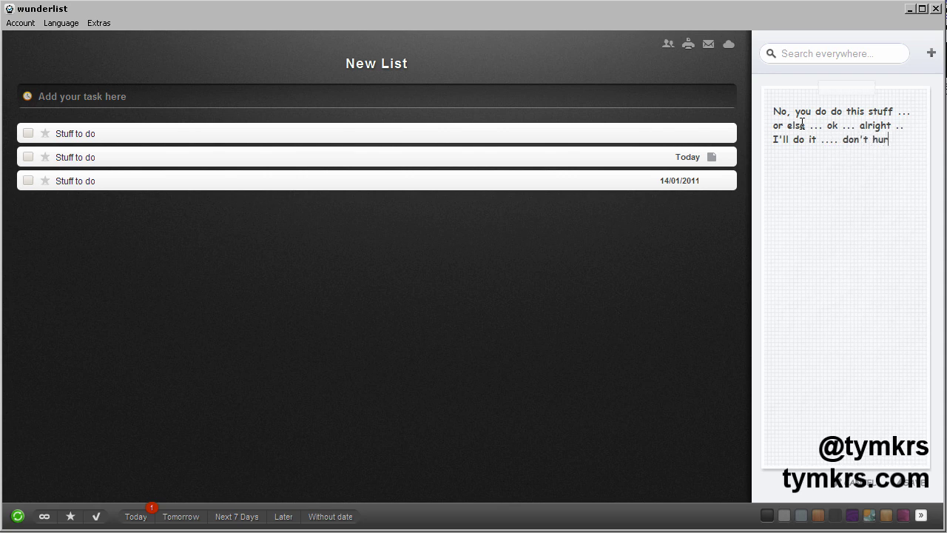
pyautogui.write('t me .... sweety ... =^o^=')
pyautogui.click(916, 486)
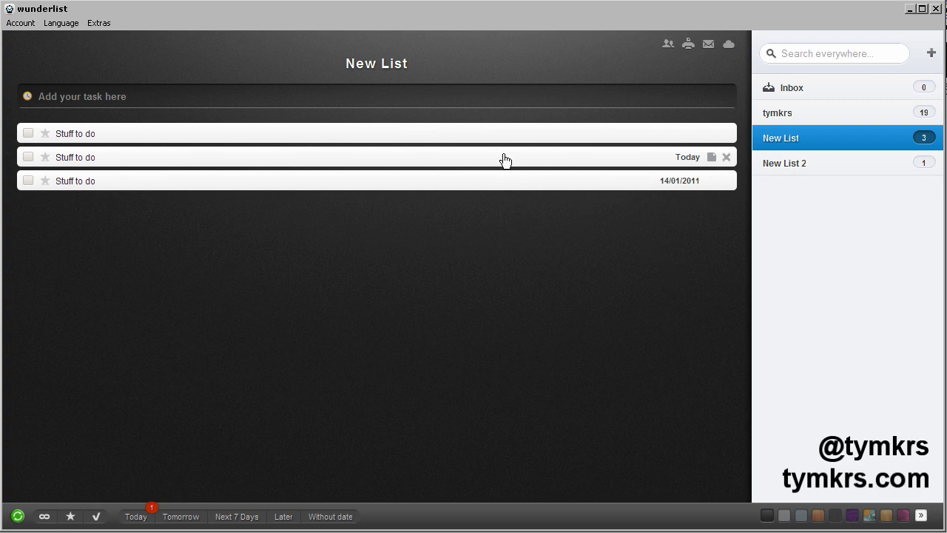
pyautogui.click(712, 157)
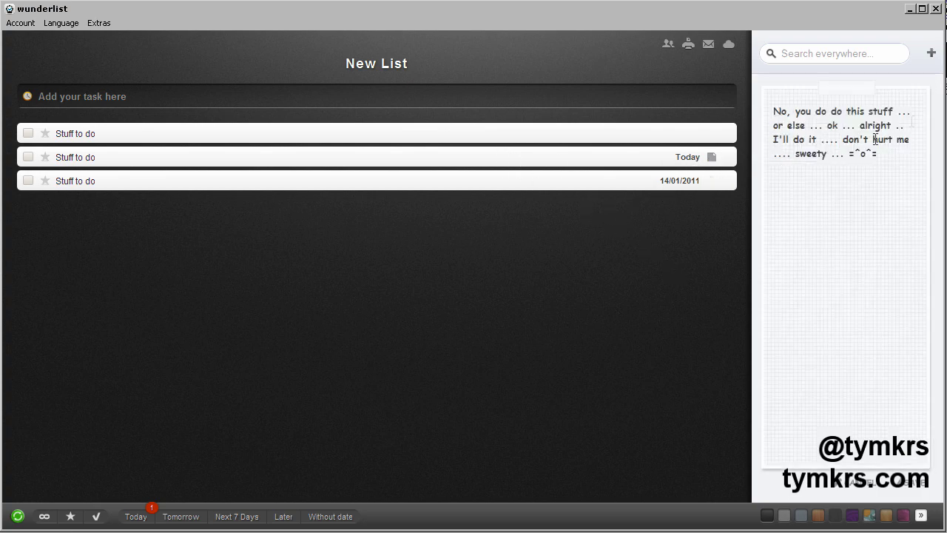